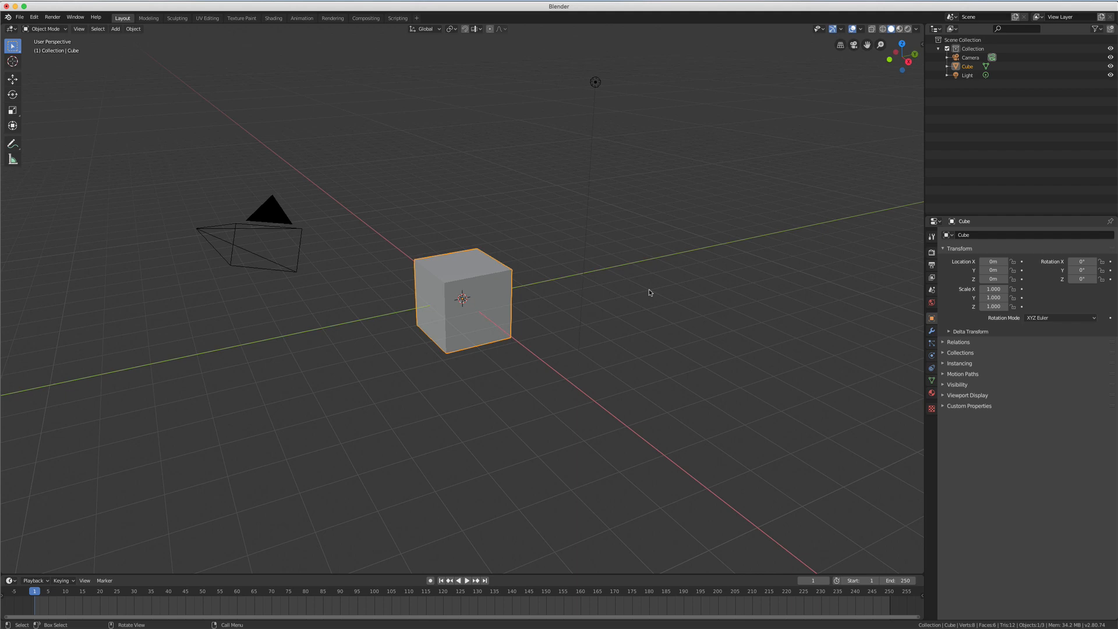
Enter Edit Mode on the cube and show the variants of the Spin tool.
scroll(649, 292, left, 5)
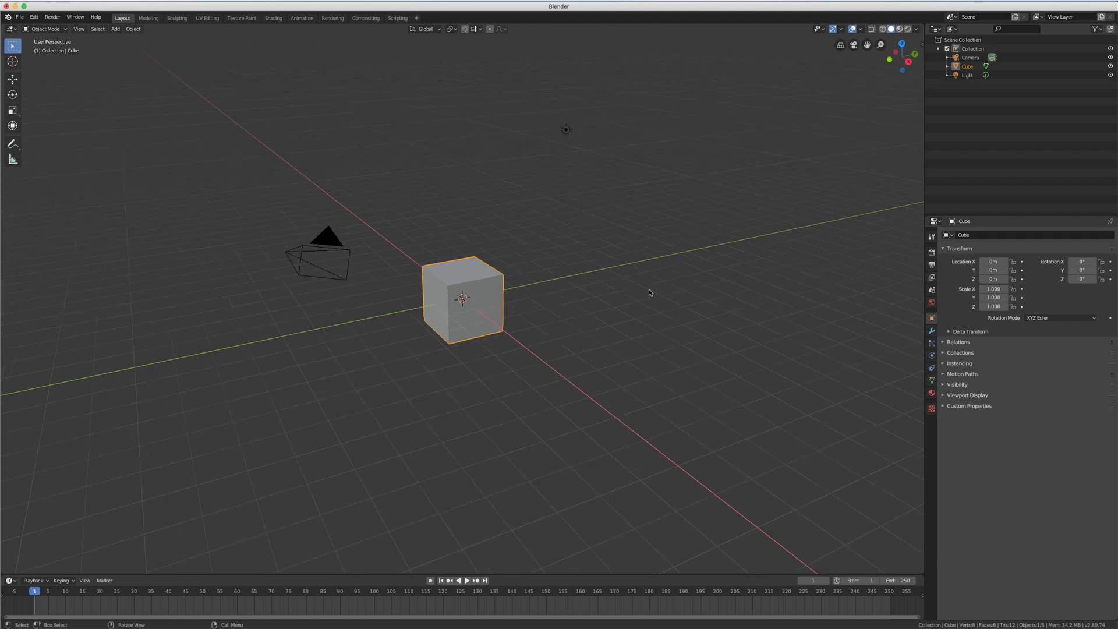
scroll(649, 288, up, 3)
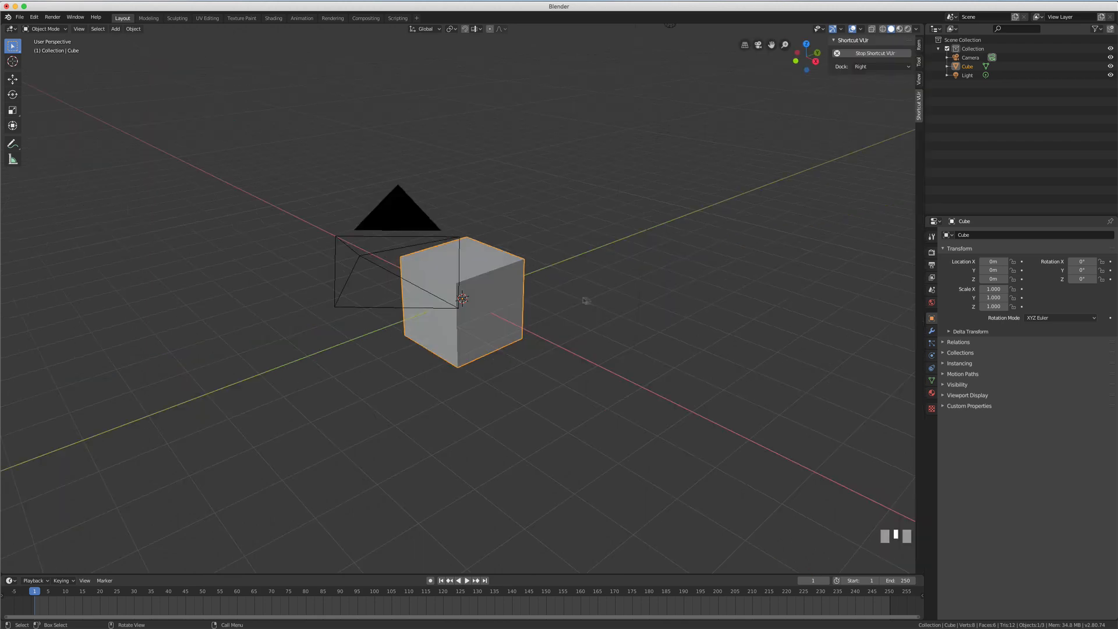
middle_drag(585, 301, 586, 299)
key(Tab)
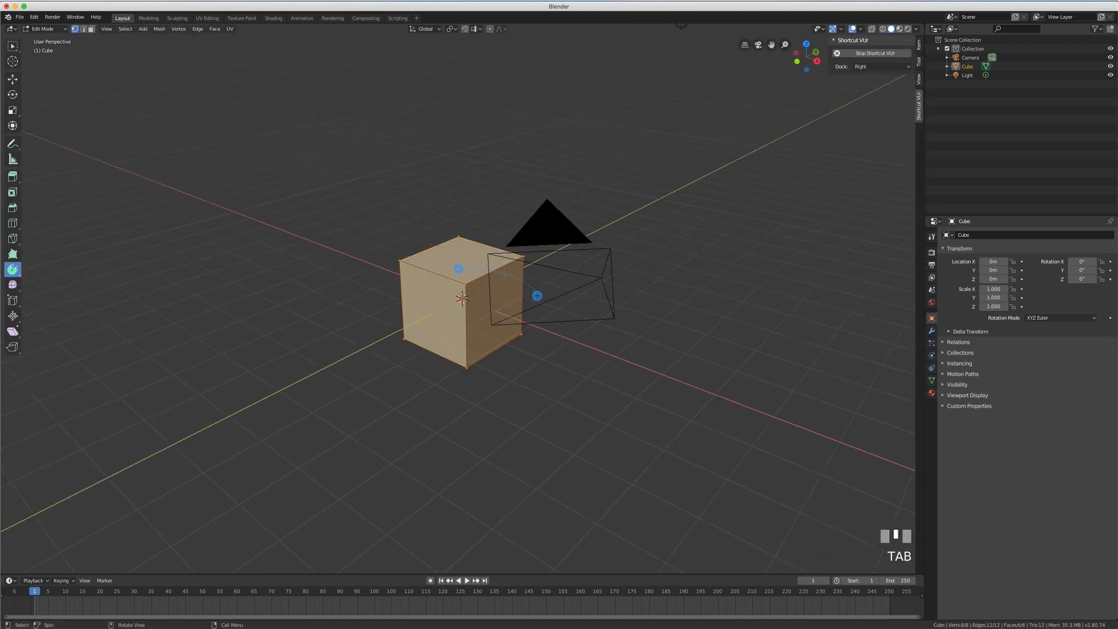
click(17, 269)
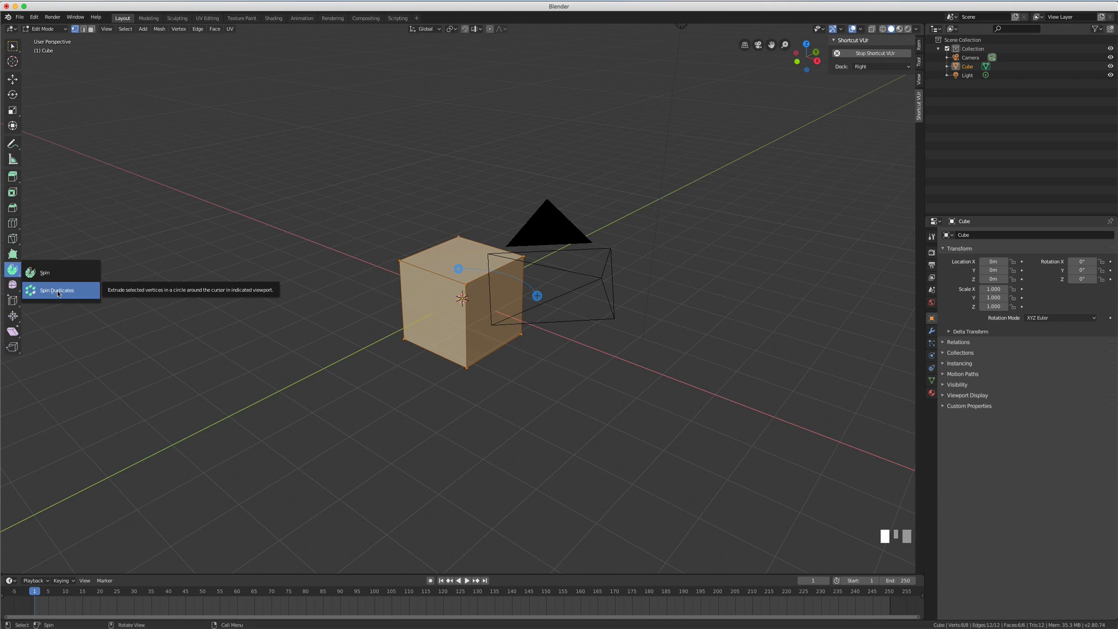
click(251, 234)
middle_drag(451, 340, 454, 321)
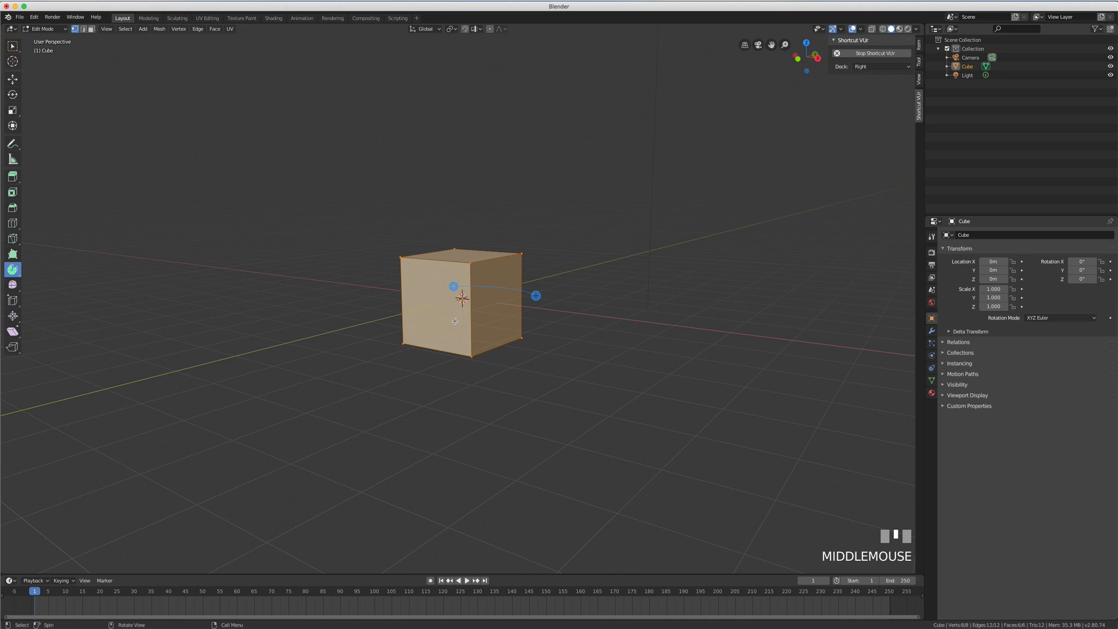
In front orthographic view, delete all of the cube's vertices except the one at its upper-left corner.
key(KP_1)
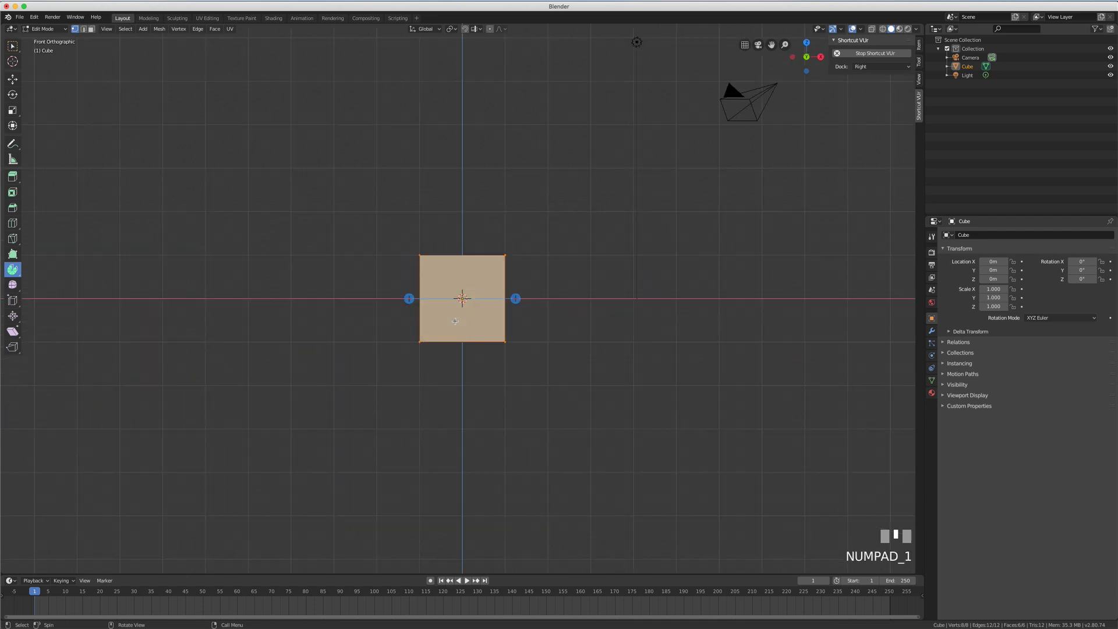
scroll(467, 285, up, 2)
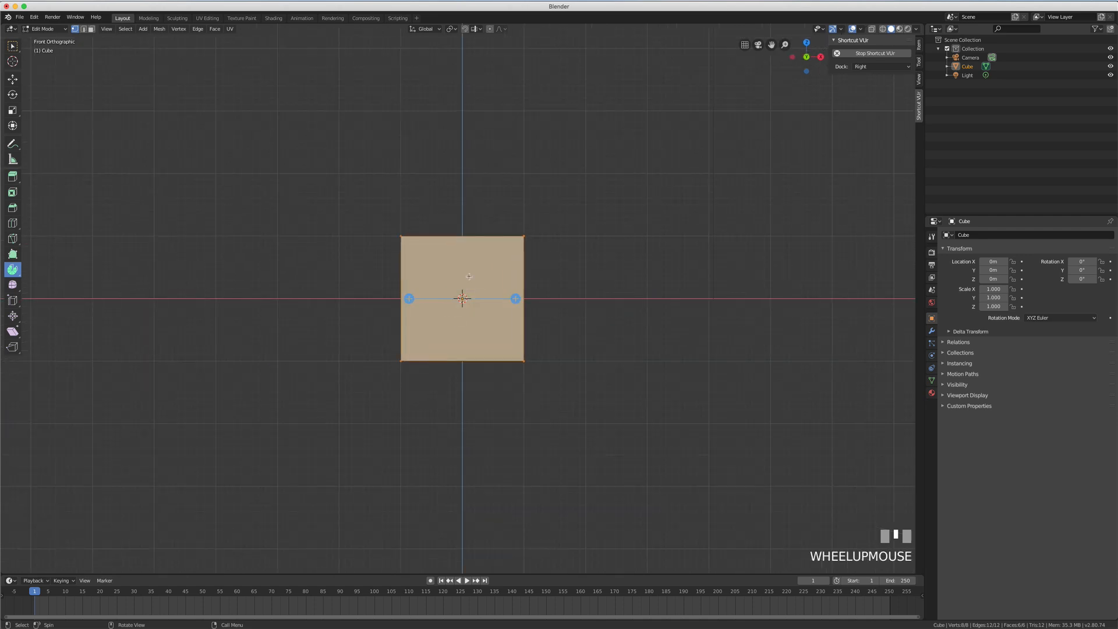
click(404, 237)
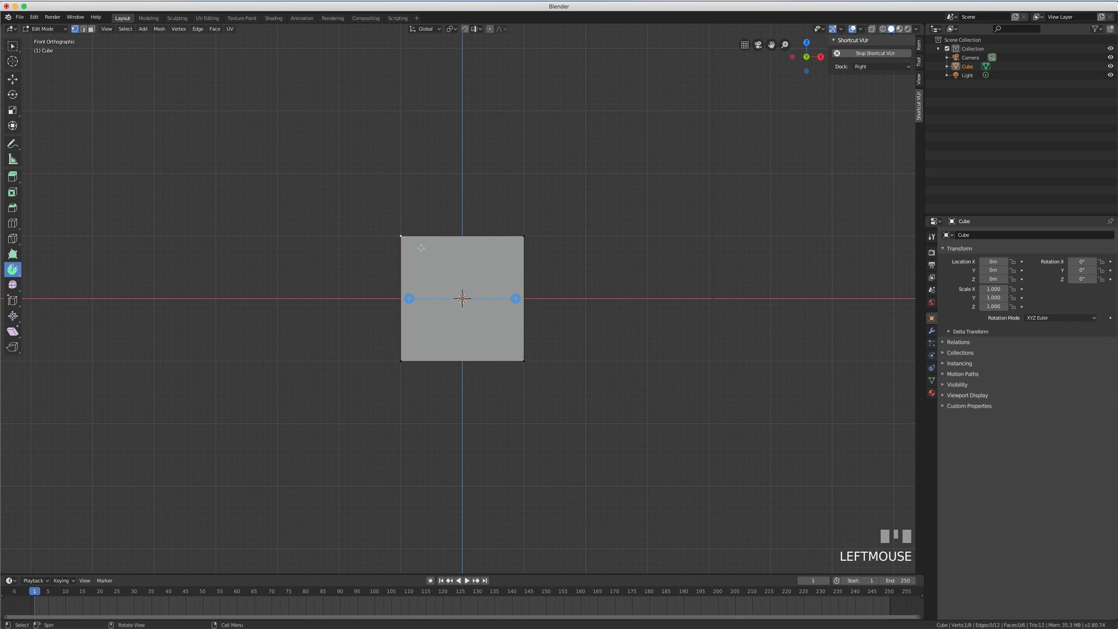
key(ctrl+i)
key(x)
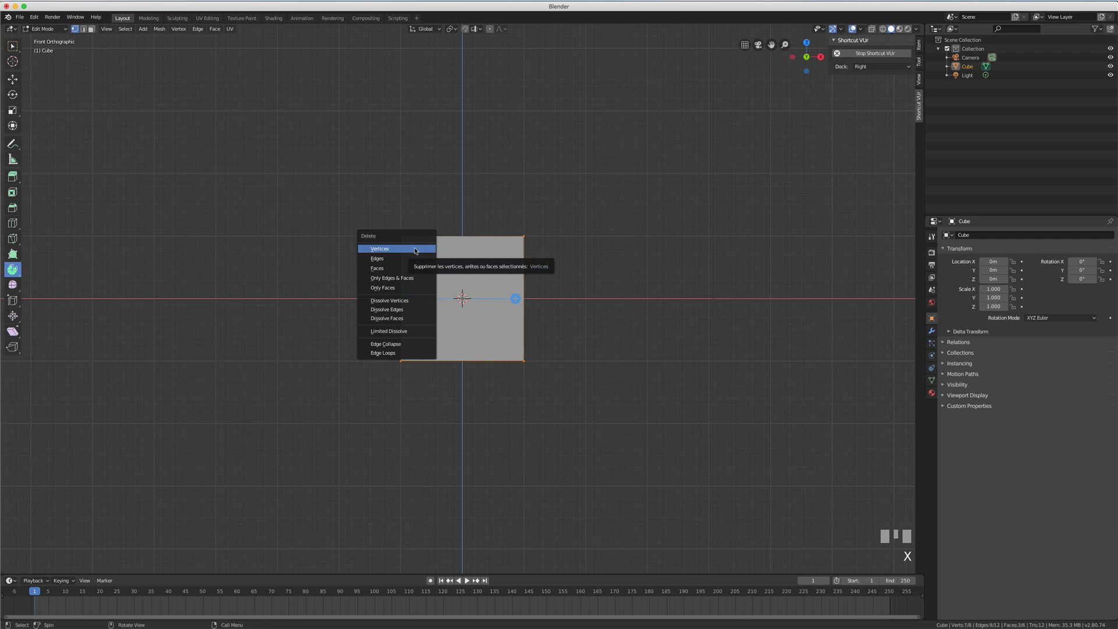
click(415, 250)
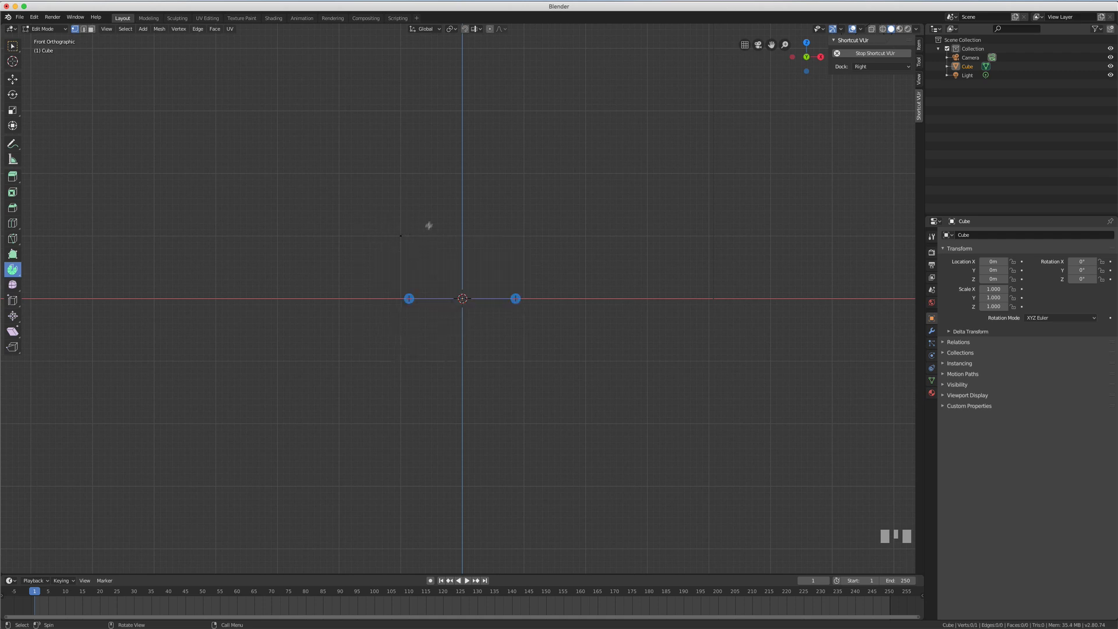
Move the remaining vertex about 1.2 m along X and -0.98 m along Z, placing it beside the origin near the X axis.
key(b)
drag(390, 224, 408, 244)
key(g)
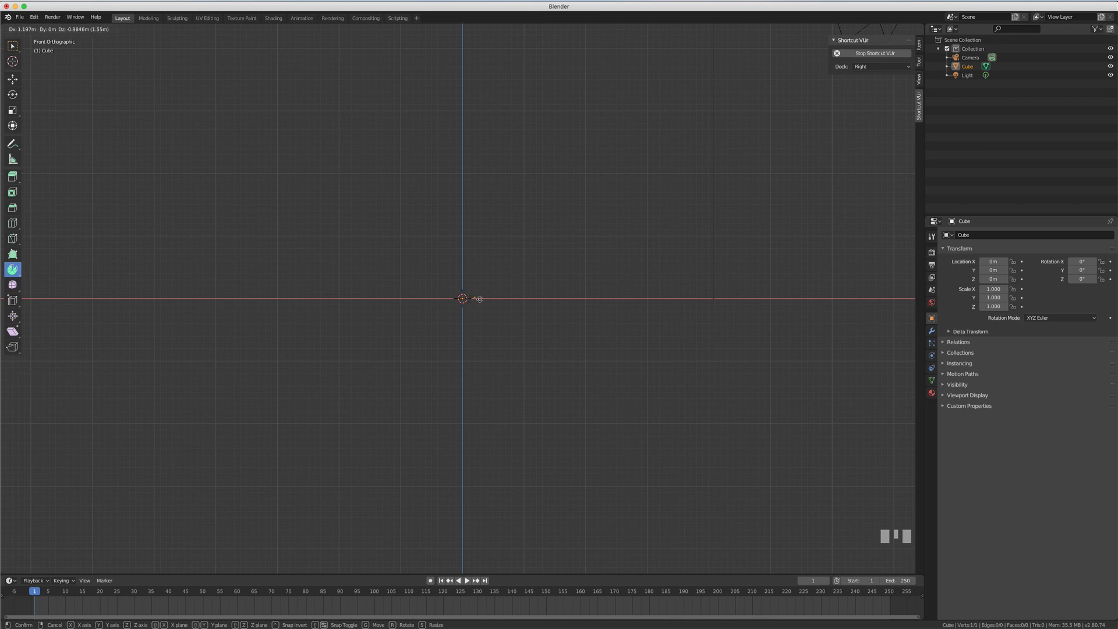
click(480, 300)
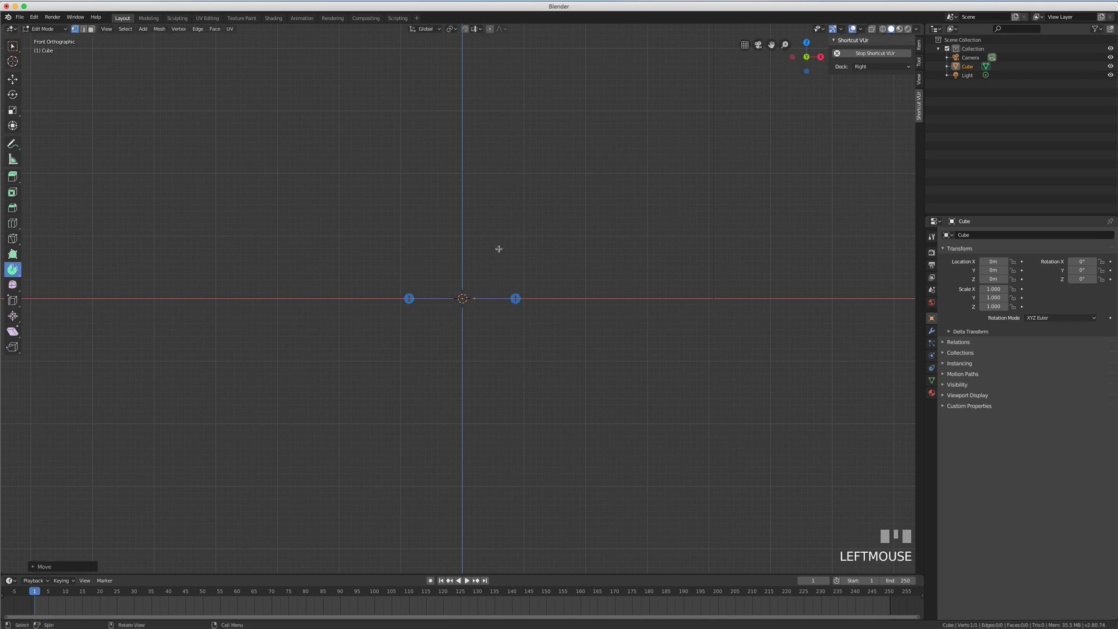
scroll(486, 278, down, 1)
scroll(486, 280, up, 1)
Return to Object Mode and add Pion_Echec.png as a background image, choosing it from the file thumbnails.
key(Tab)
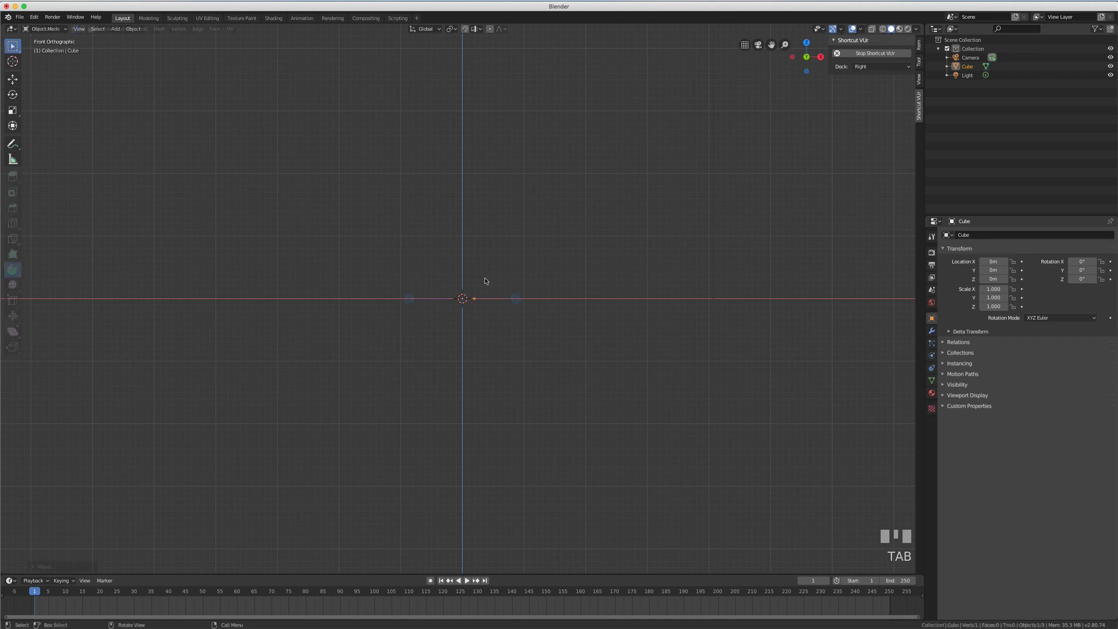
key(shift+a)
mouse_move(478, 282)
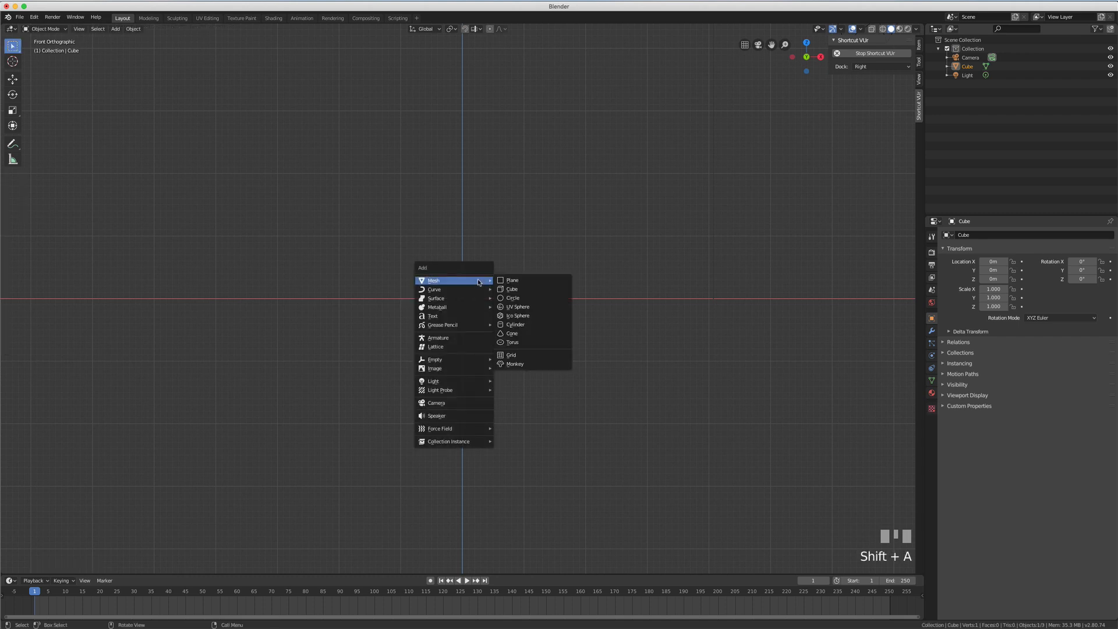
mouse_move(458, 321)
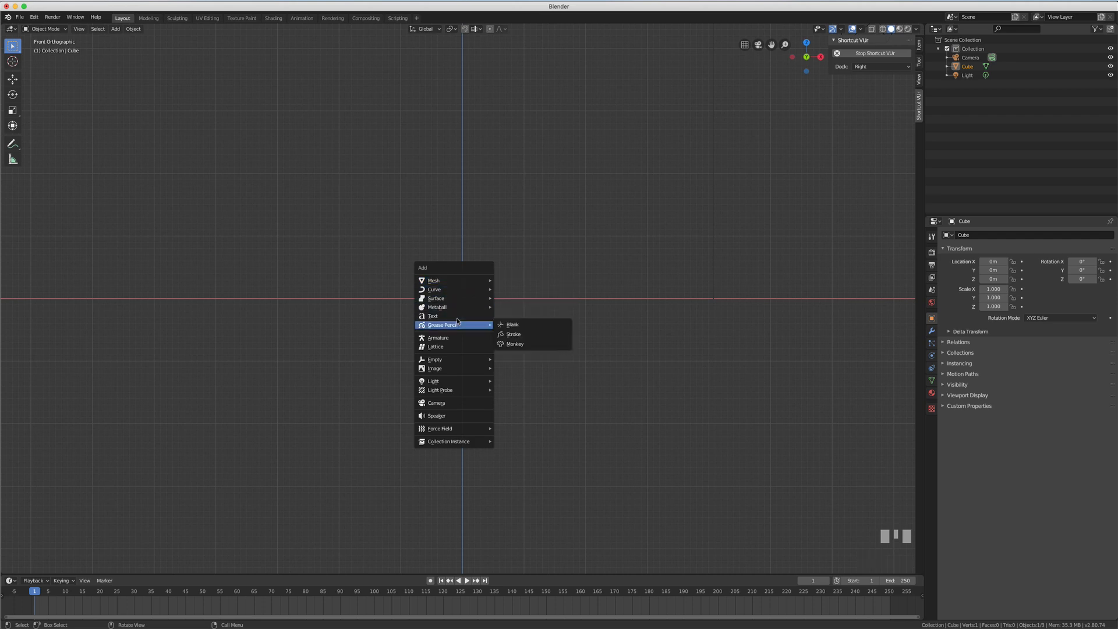
mouse_move(469, 369)
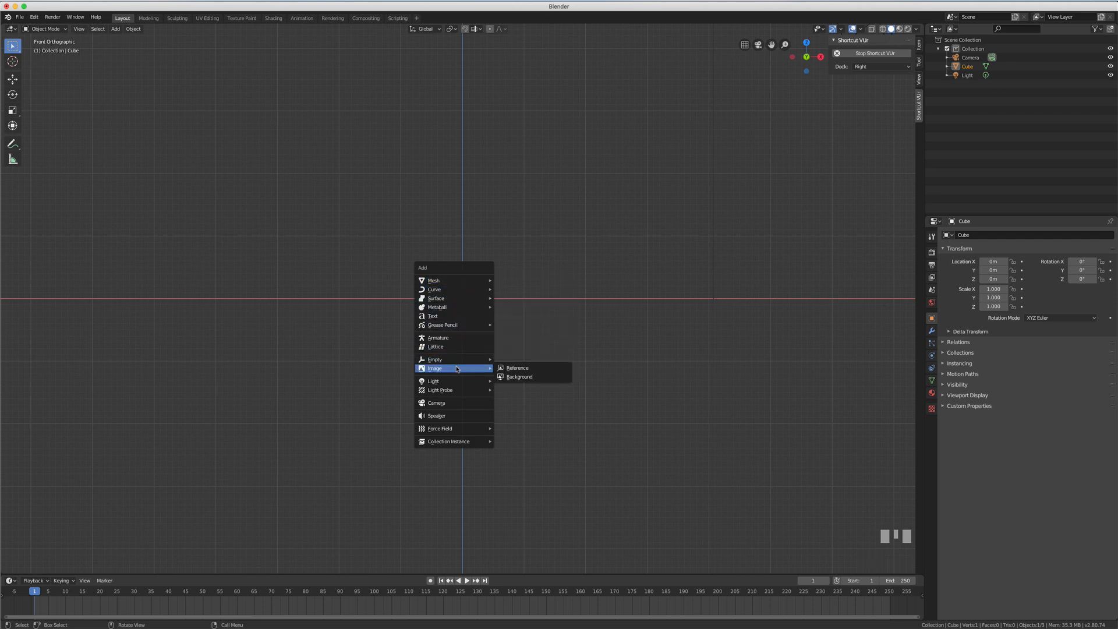
click(517, 378)
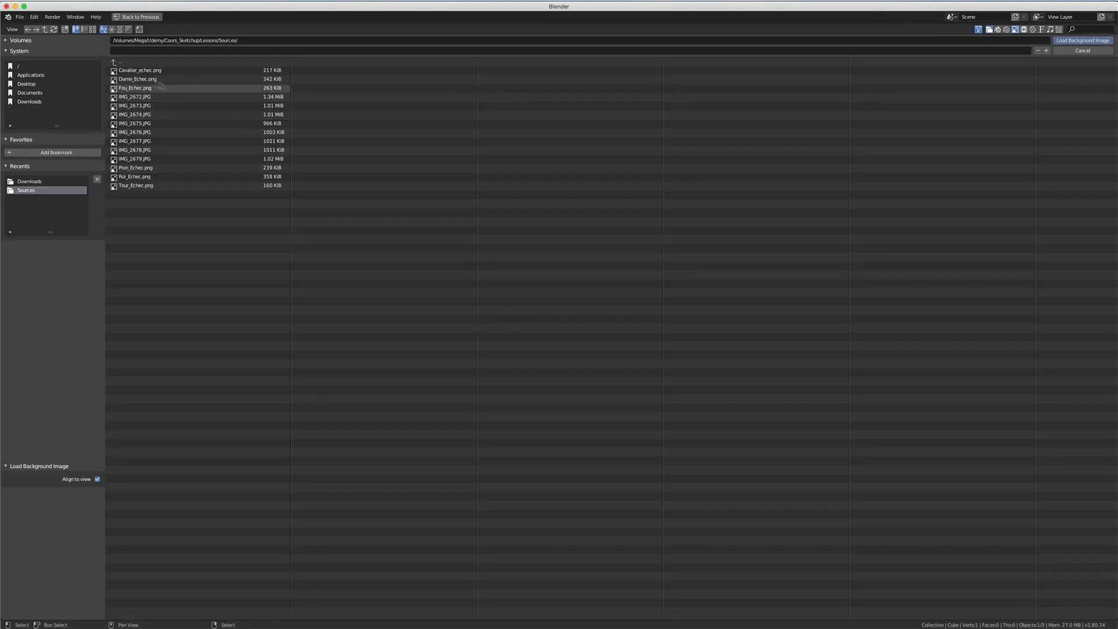
click(93, 29)
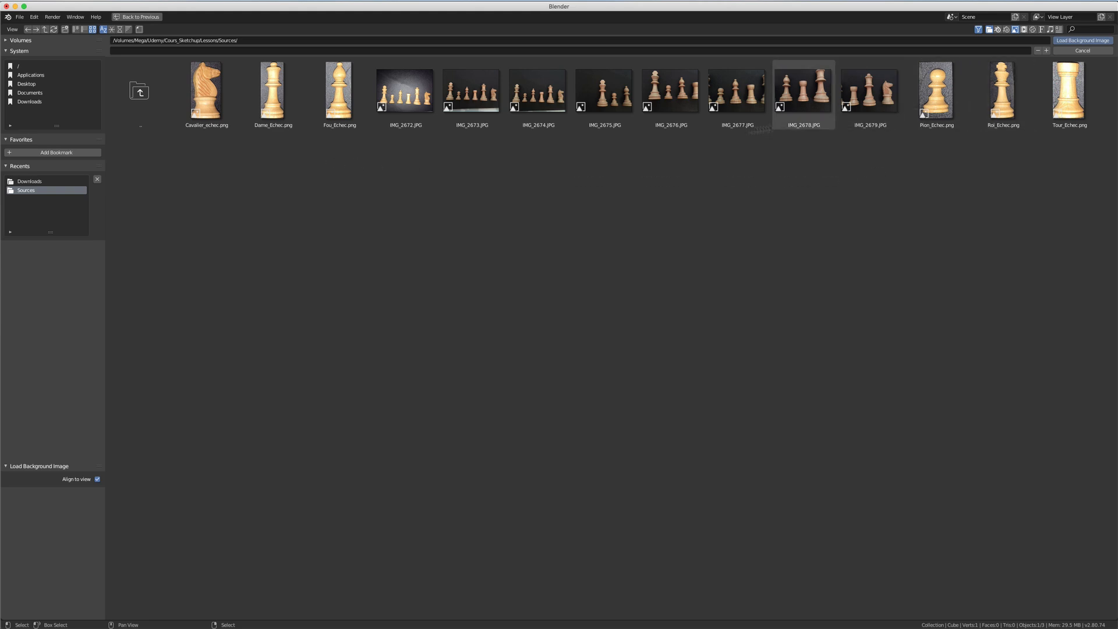
click(940, 88)
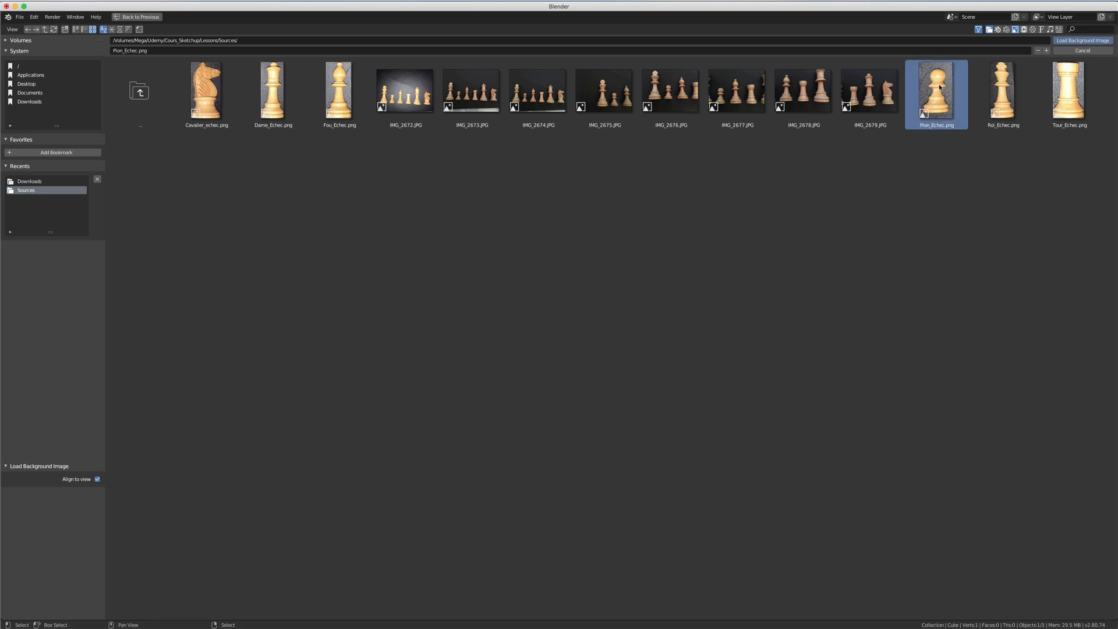
click(1078, 41)
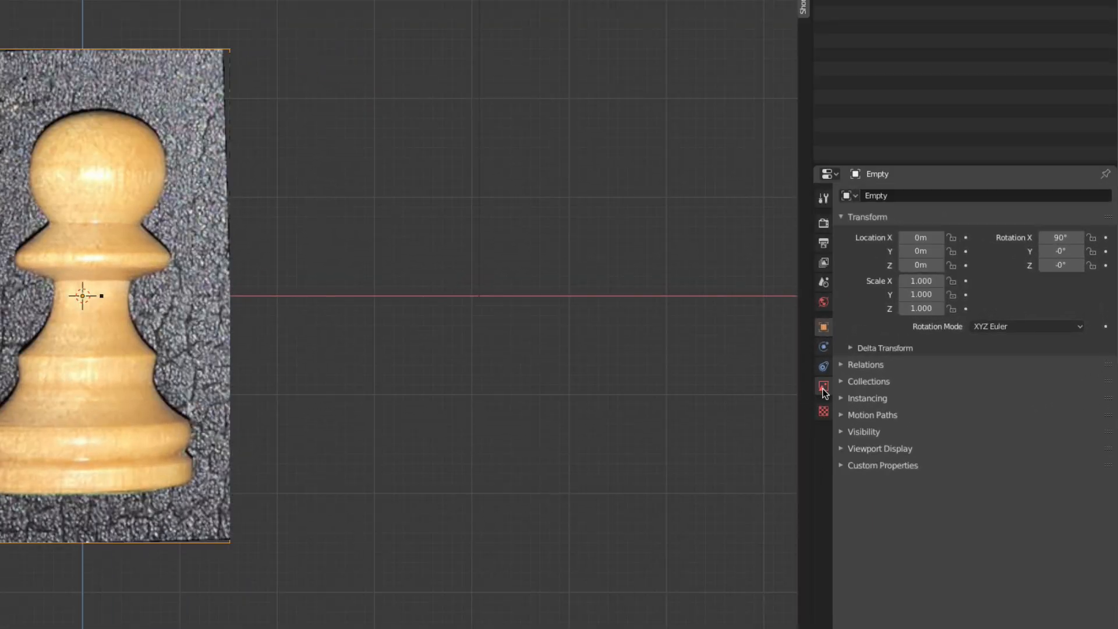
Enable Use Alpha on the background image, set its transparency to 0.221, and set its offset to X -0.53 and Y -0.10.
click(823, 387)
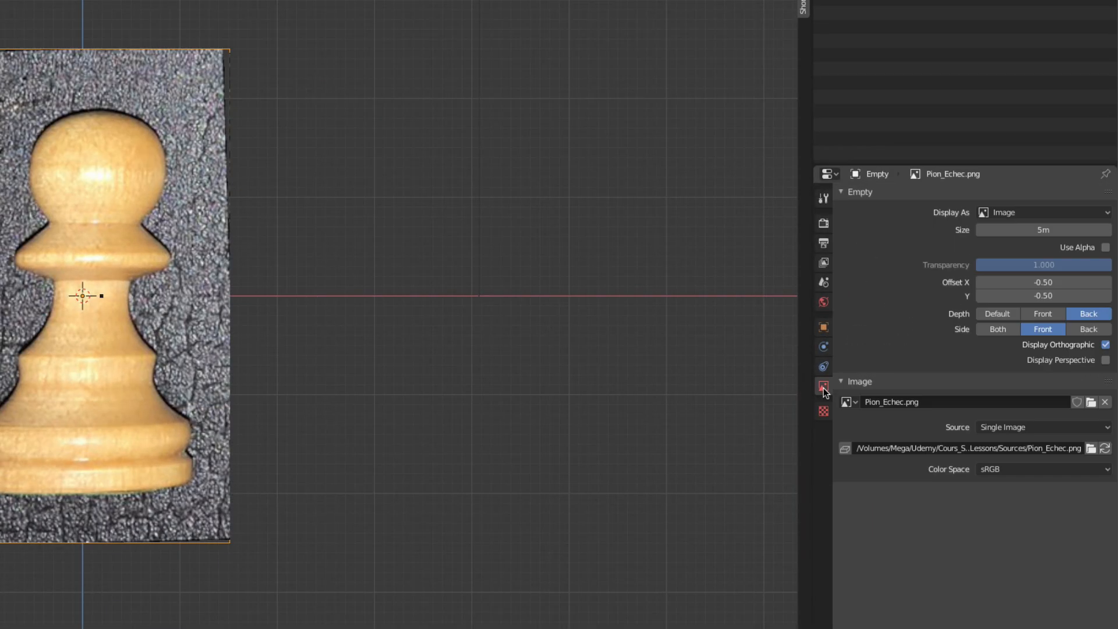
click(1106, 249)
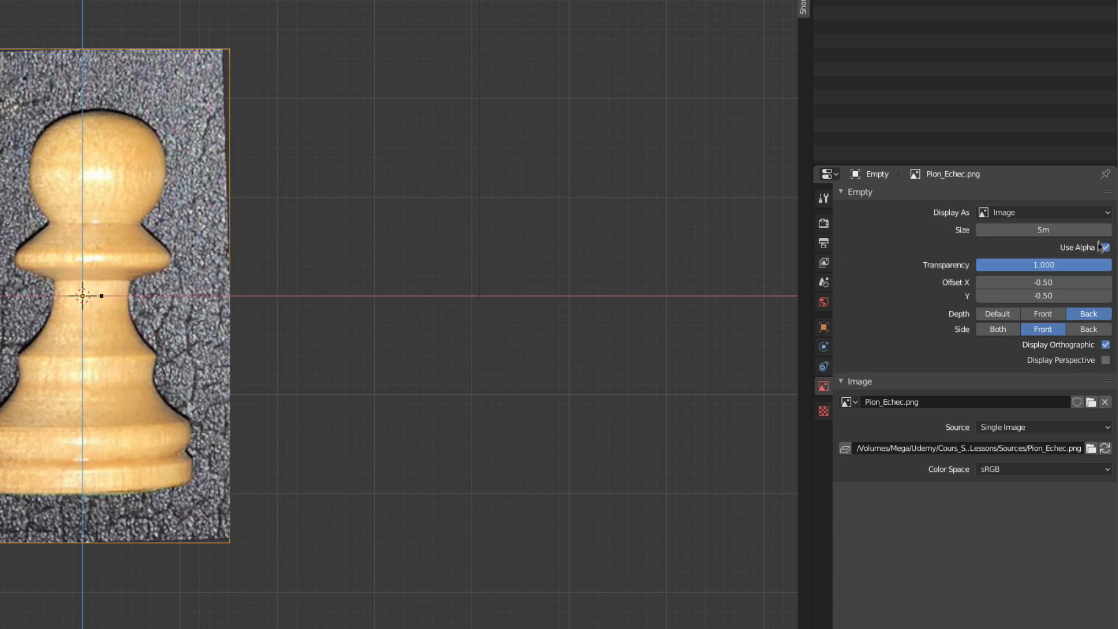
drag(1043, 265, 1071, 297)
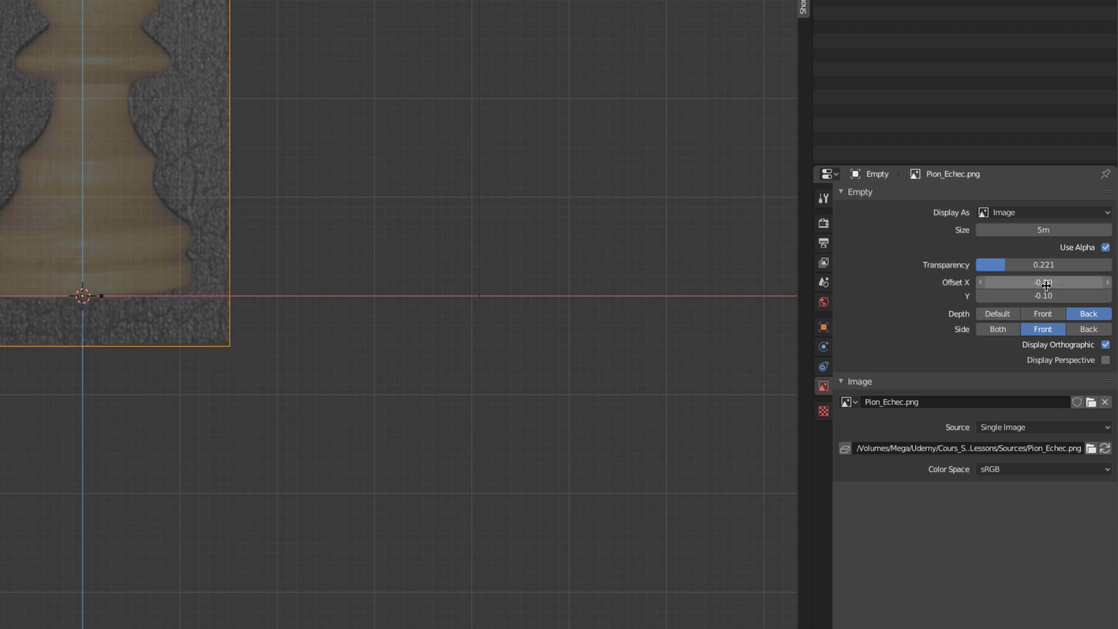
drag(1043, 282, 1032, 282)
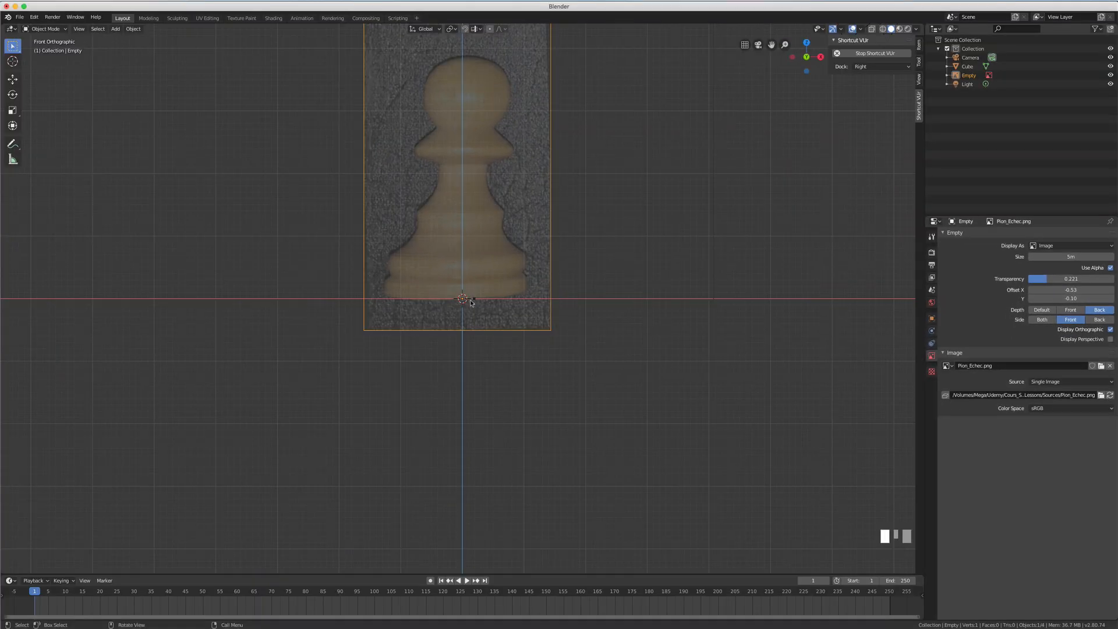
Edit the single-vertex Cube object and extrude its vertex along the X axis under the pawn's base.
click(475, 300)
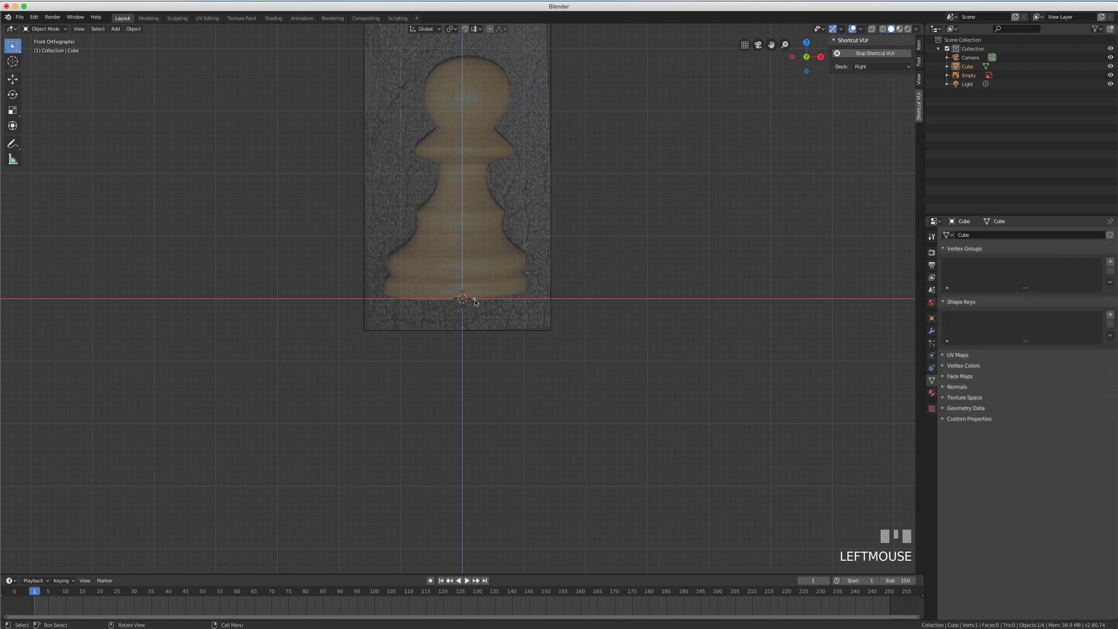
key(Tab)
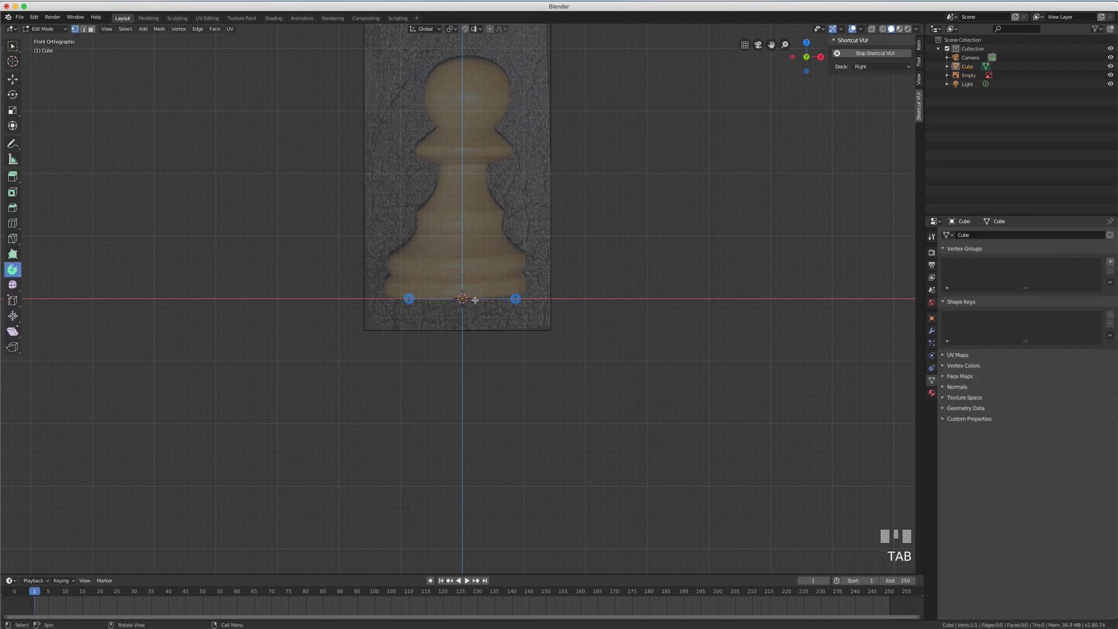
scroll(475, 300, up, 4)
click(488, 299)
key(b)
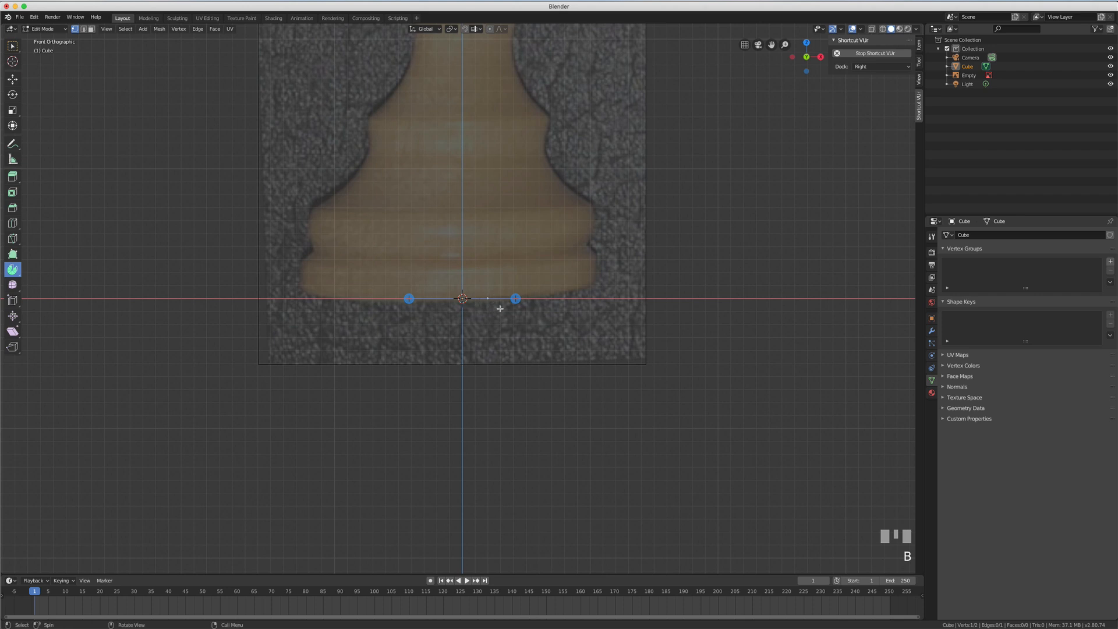
key(e)
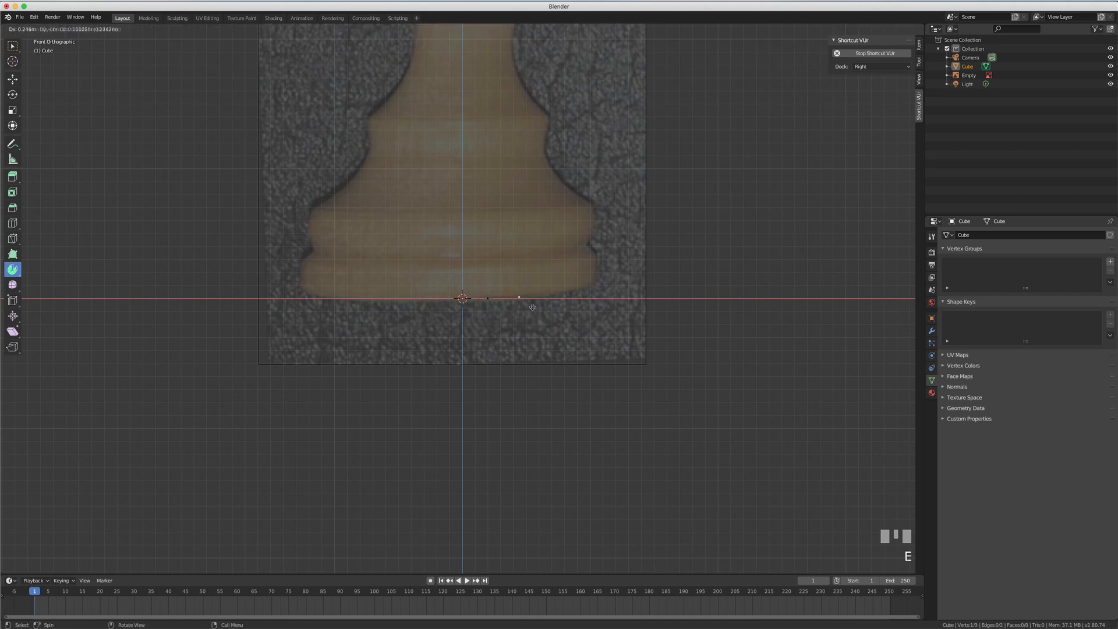
key(x)
click(546, 306)
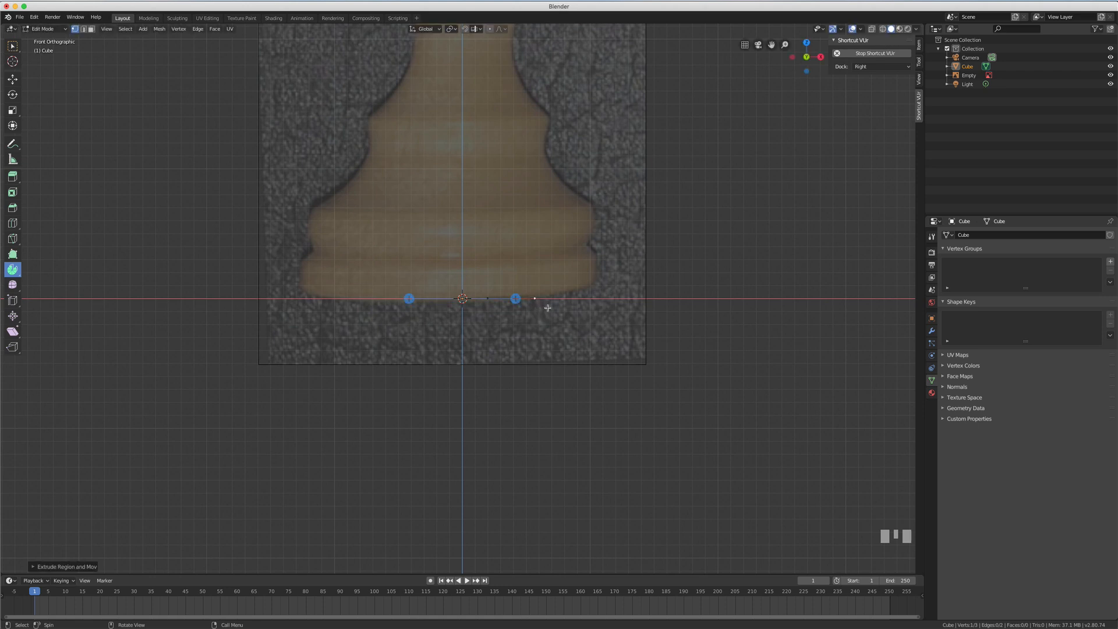
Extrude vertices along the curved underside of the pawn's base up to its lower-right corner.
key(e)
click(568, 303)
key(e)
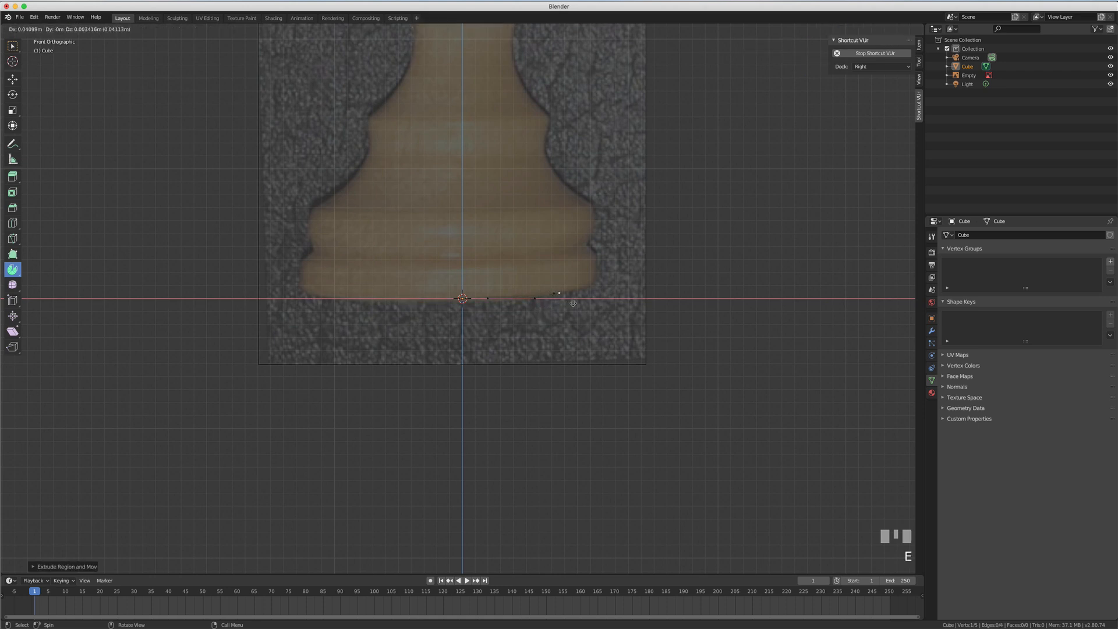
click(585, 301)
key(e)
click(605, 296)
key(e)
click(614, 292)
key(e)
click(616, 292)
Extrude vertices up the right side of the lower base ring to the groove above it.
key(e)
click(619, 273)
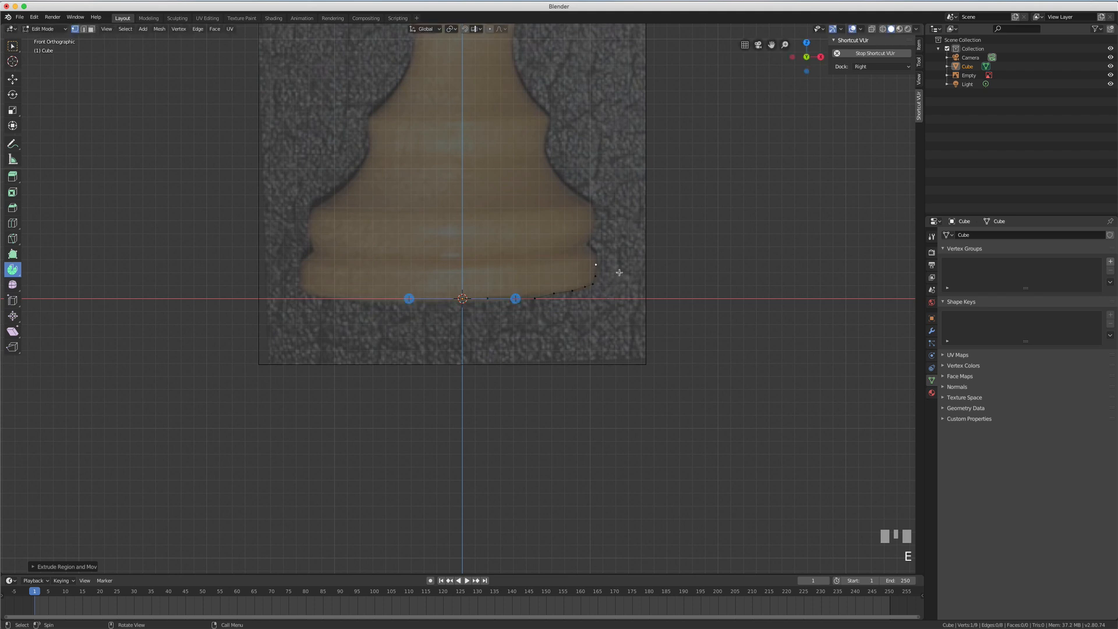
key(e)
click(618, 264)
key(e)
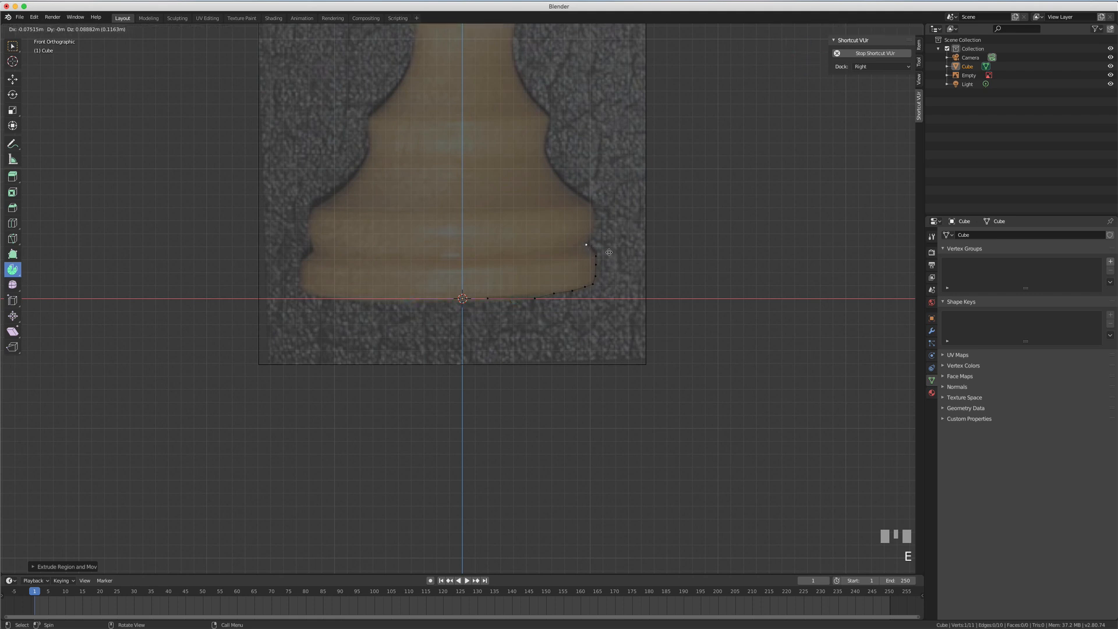
click(609, 252)
Extrude vertices from the groove up the right side of the upper base ring to its top edge.
key(e)
click(612, 244)
key(e)
click(616, 235)
key(e)
click(616, 224)
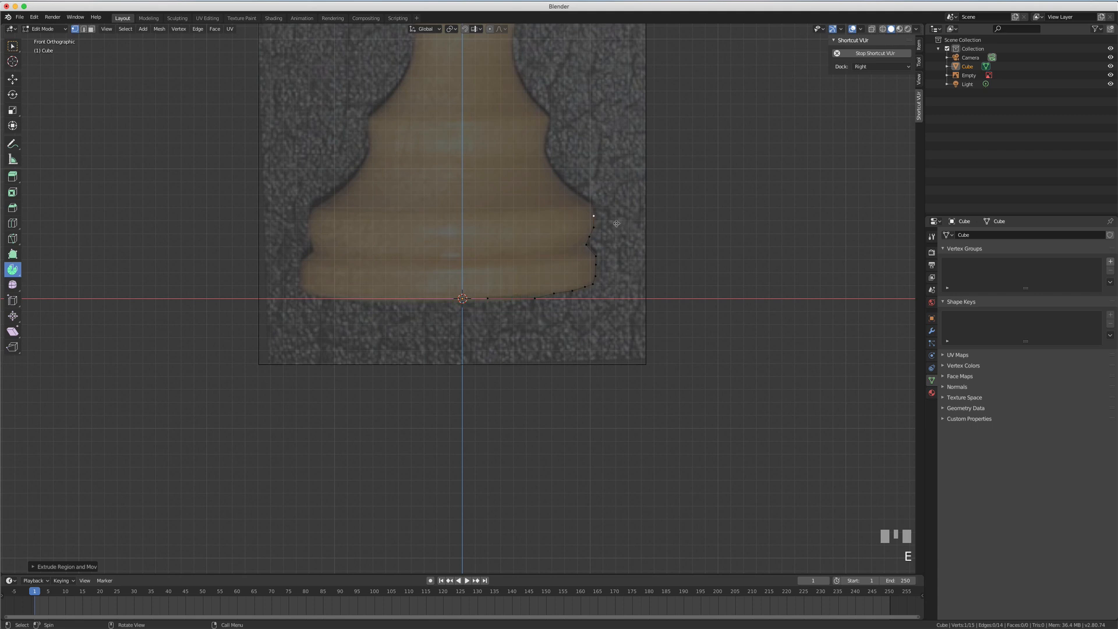
key(e)
click(614, 212)
Extrude vertices from the upper base ring's top edge along the concave slope on the pawn's right side.
key(e)
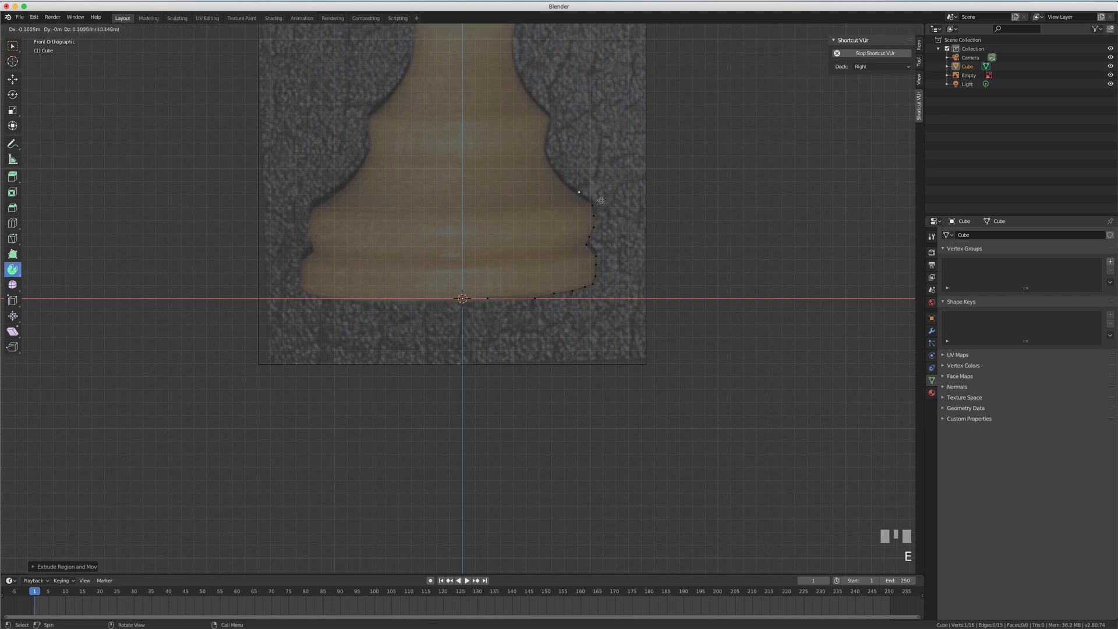
click(599, 201)
key(e)
click(585, 191)
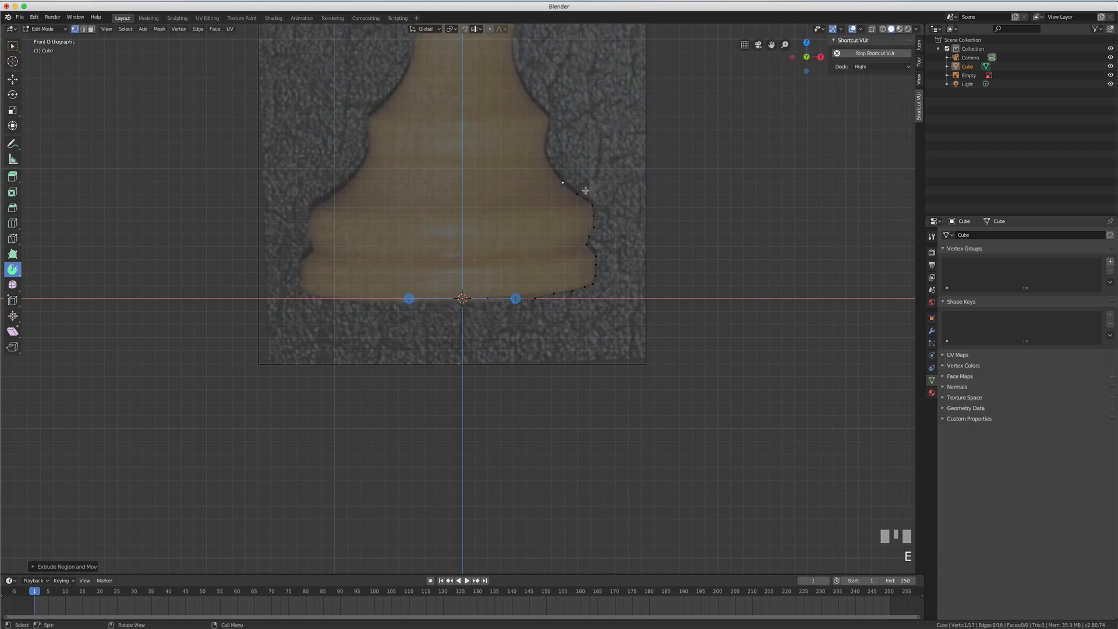
key(e)
click(574, 176)
key(e)
click(566, 162)
Extrude vertices up the right side of the lower body to the projecting shoulder below the stem.
key(e)
click(566, 152)
key(e)
key(e)
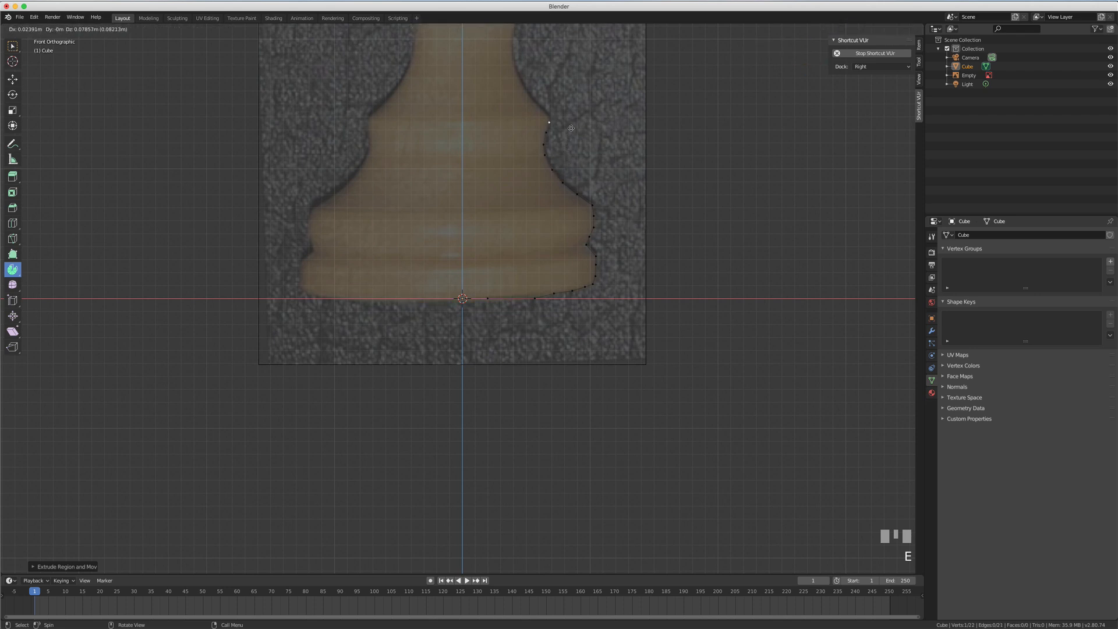
click(571, 125)
Extrude vertices from the shoulder up the right curve into the lower part of the pawn's stem.
shift+middle_drag(571, 125, 577, 342)
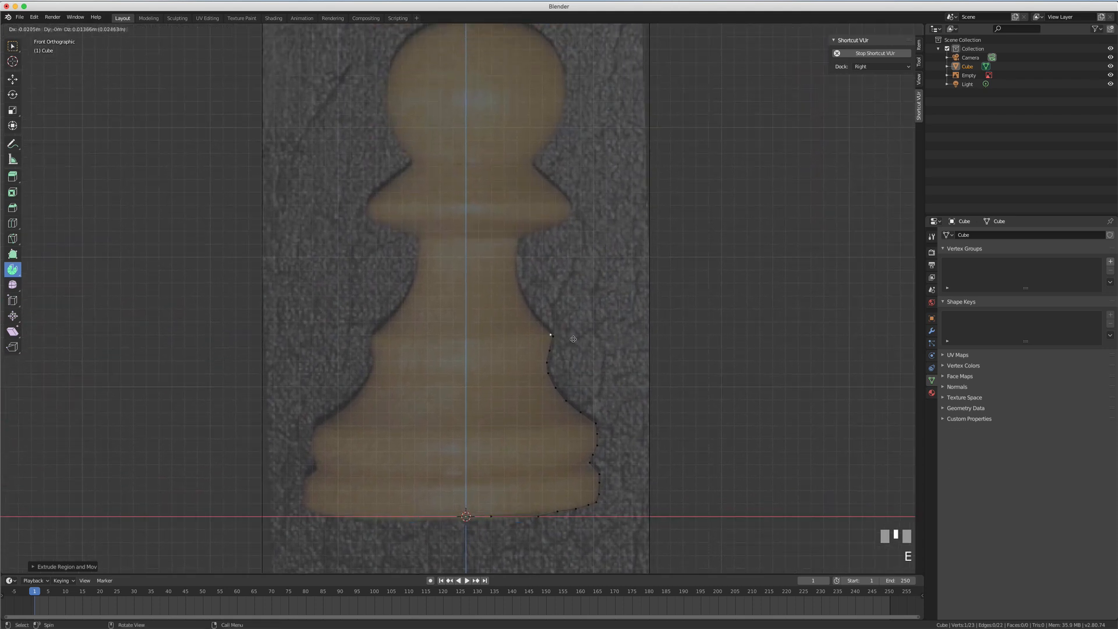
key(e)
click(556, 321)
key(e)
click(536, 300)
key(e)
click(527, 287)
Extrude vertices up the right side of the narrow stem to the underside of the collar.
key(e)
click(520, 262)
key(e)
click(519, 254)
key(e)
click(518, 239)
key(e)
click(521, 224)
Extrude vertices outward along the collar's underside towards its right rim.
key(e)
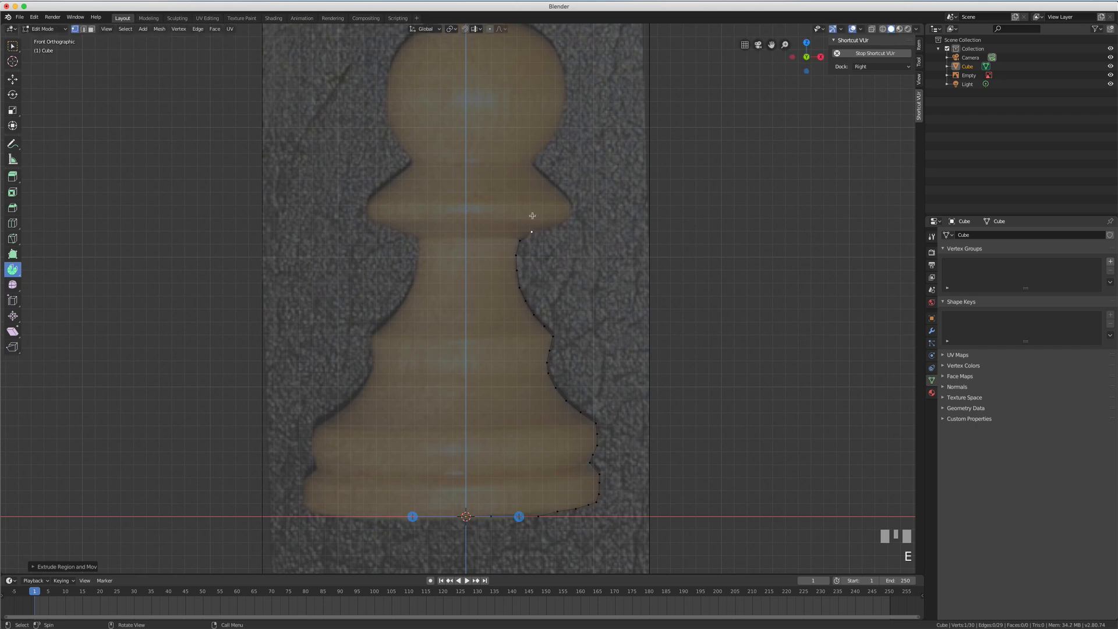
click(545, 220)
key(e)
click(569, 219)
key(e)
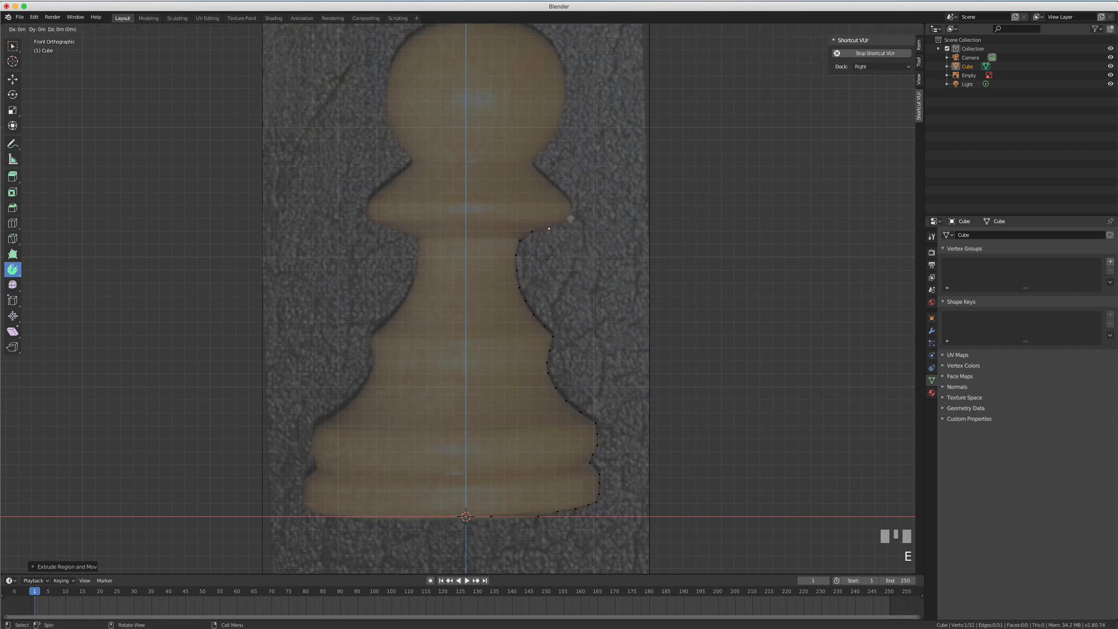
click(583, 213)
Extrude vertices around the collar's right rim and up its sloping top to the notch beneath the head.
key(e)
click(588, 201)
key(e)
click(589, 195)
key(e)
click(578, 180)
key(e)
click(564, 168)
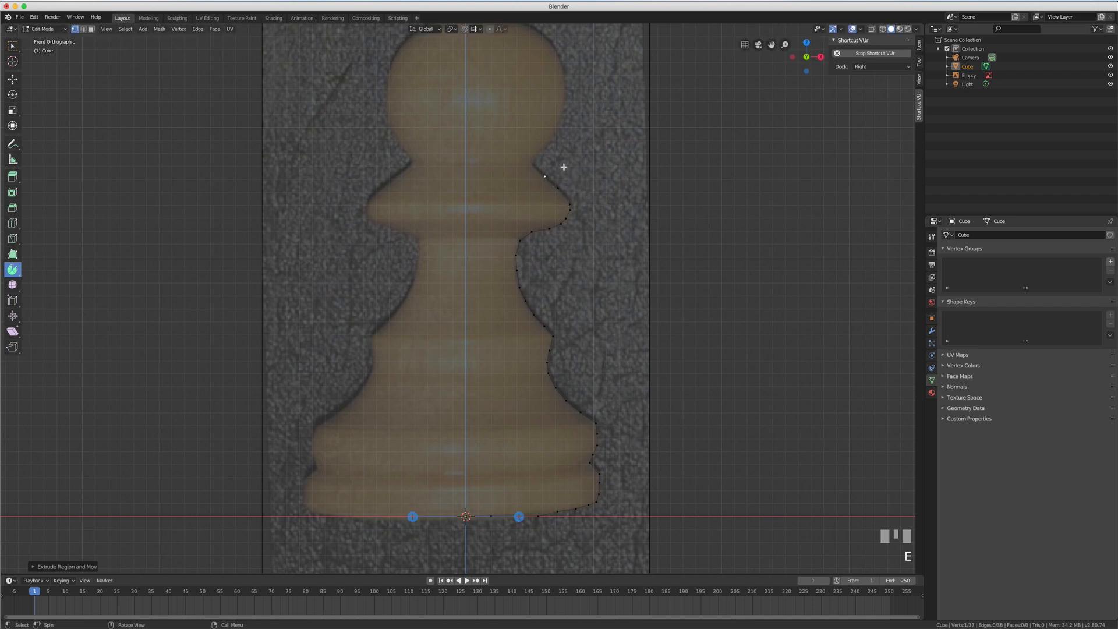
key(e)
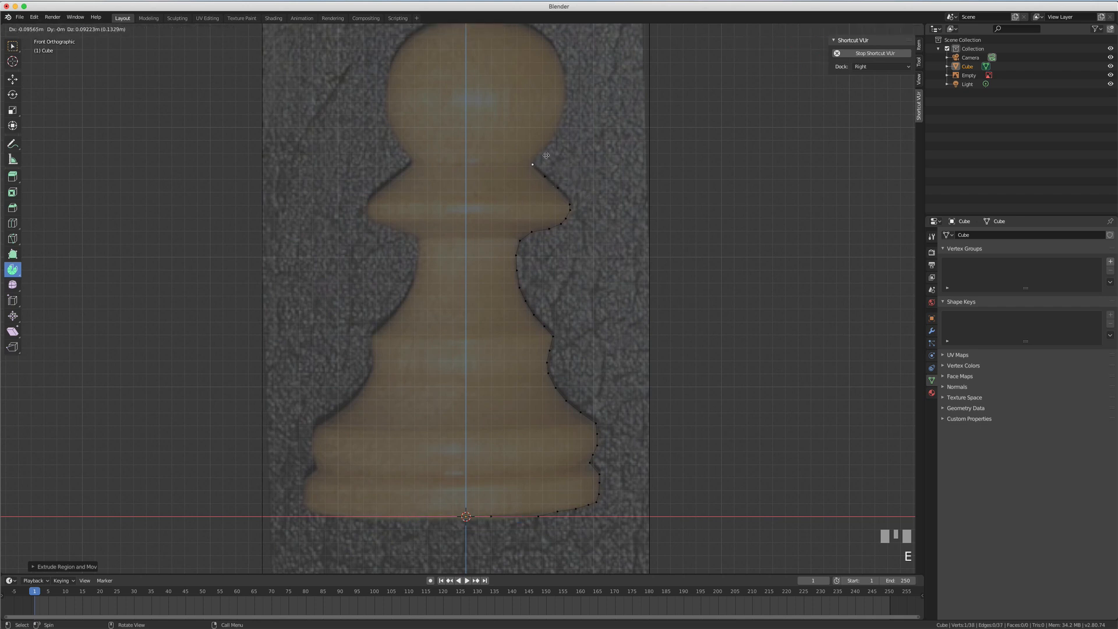
click(546, 156)
Extrude vertices from the notch along the lower right curve of the pawn's round head.
key(e)
click(549, 148)
key(e)
click(561, 136)
shift+middle_drag(560, 135, 526, 250)
key(e)
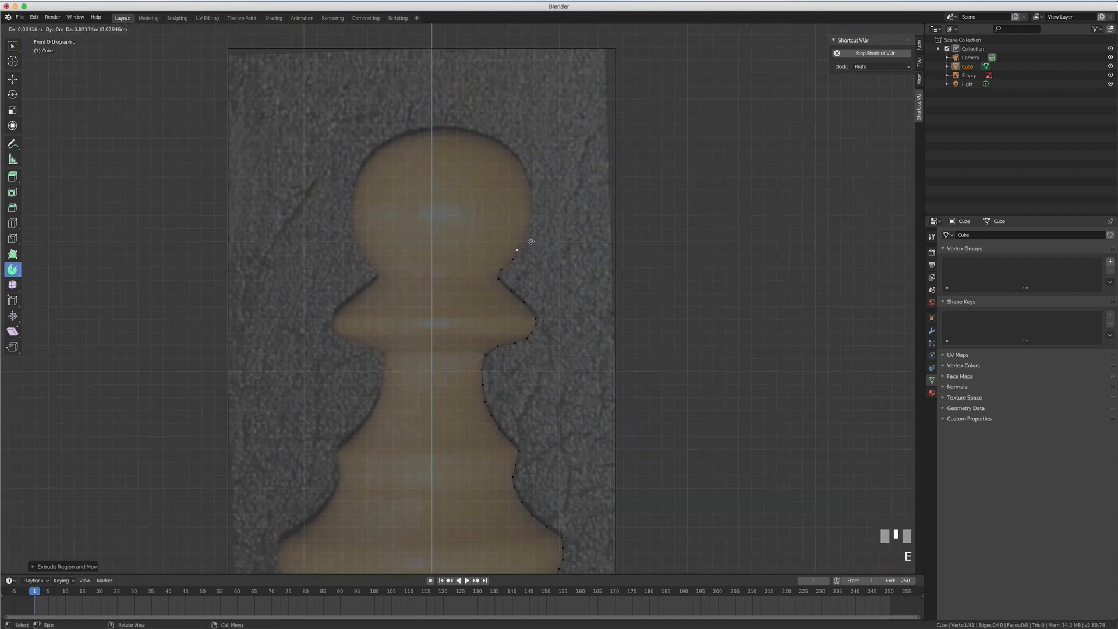
click(533, 241)
Extrude vertices up the right side of the head to its widest part.
key(e)
click(540, 224)
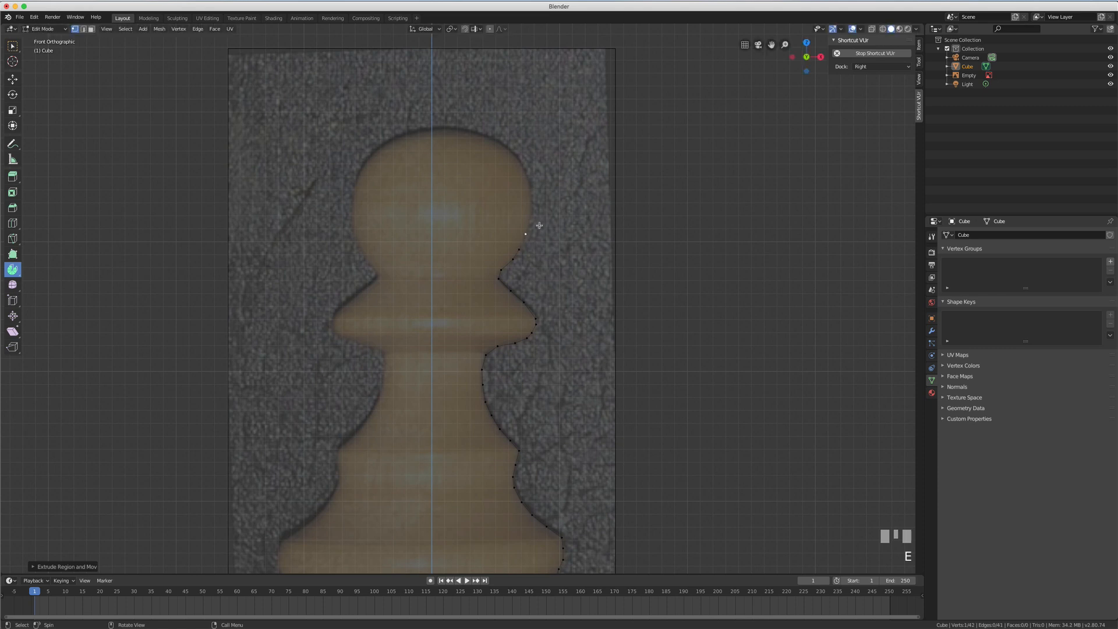
key(e)
click(543, 207)
key(e)
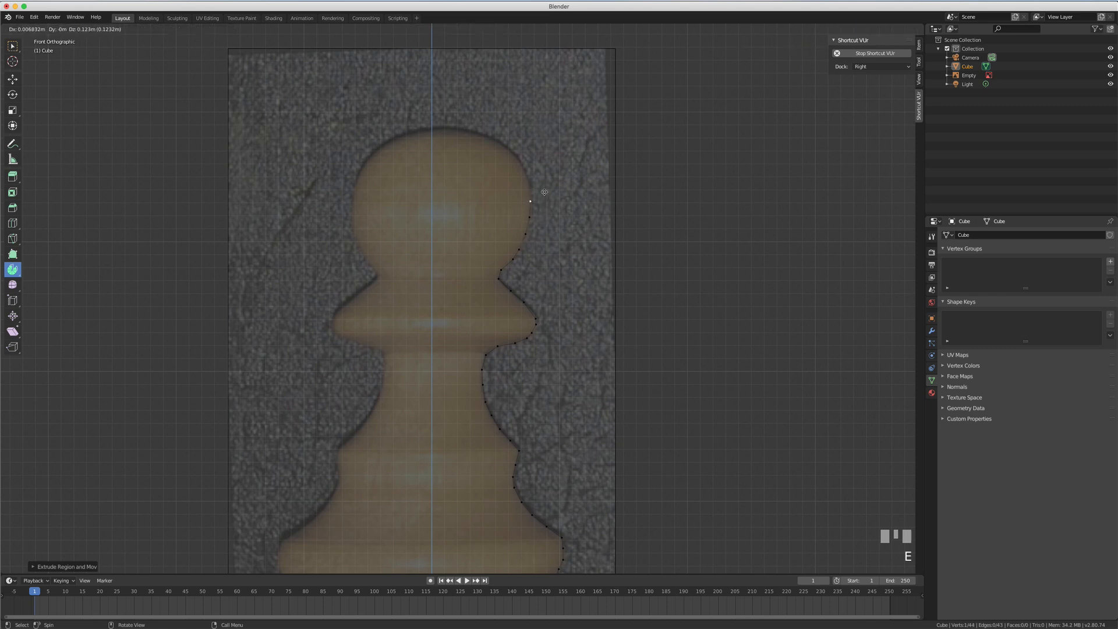
click(544, 192)
Extrude vertices over the upper right curve of the pawn's head.
key(e)
click(543, 176)
key(e)
click(535, 158)
key(e)
click(523, 140)
key(e)
click(506, 131)
Extrude vertices across the top of the head to finish the half profile at the pawn's centre axis.
key(e)
click(489, 124)
key(e)
click(466, 122)
key(e)
click(457, 120)
key(e)
click(446, 120)
Select the whole profile and, in the top view, move it along the Y axis onto the X axis line at the 3D cursor.
scroll(471, 193, down, 5)
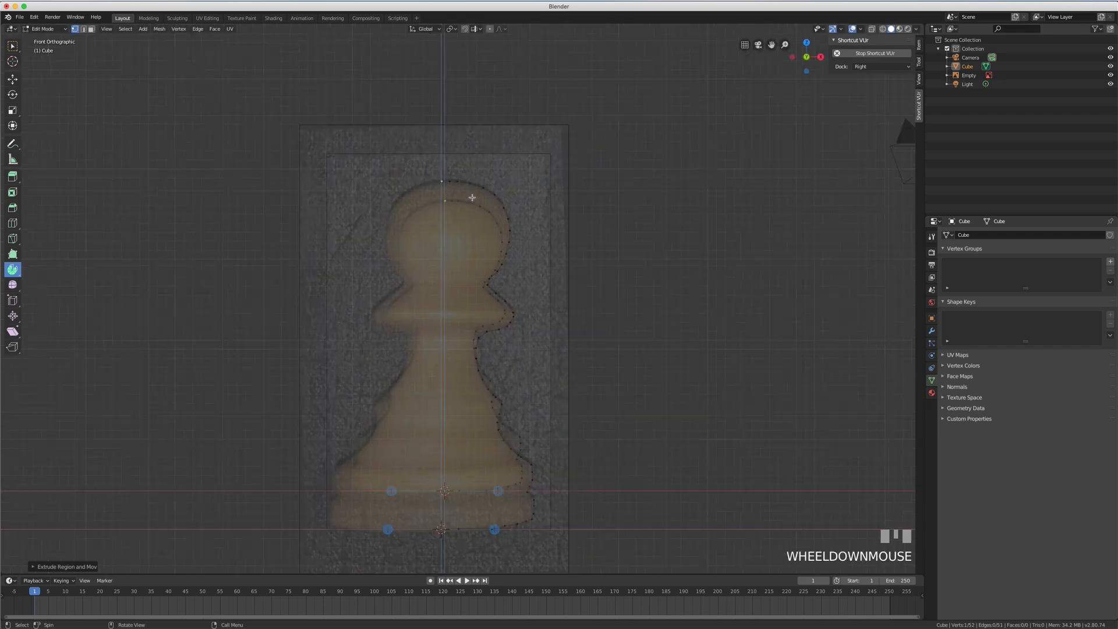
scroll(507, 430, up, 4)
shift+middle_drag(504, 470, 519, 332)
scroll(519, 342, up, 2)
scroll(546, 266, down, 2)
shift+middle_drag(546, 266, 528, 310)
key(a)
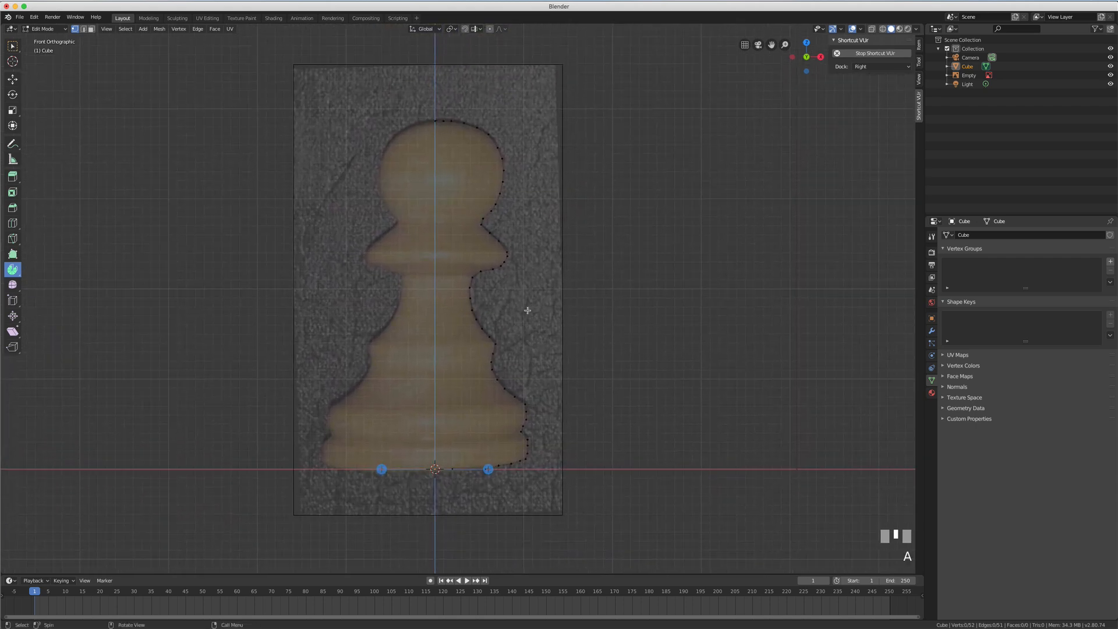
key(a)
key(KP_7)
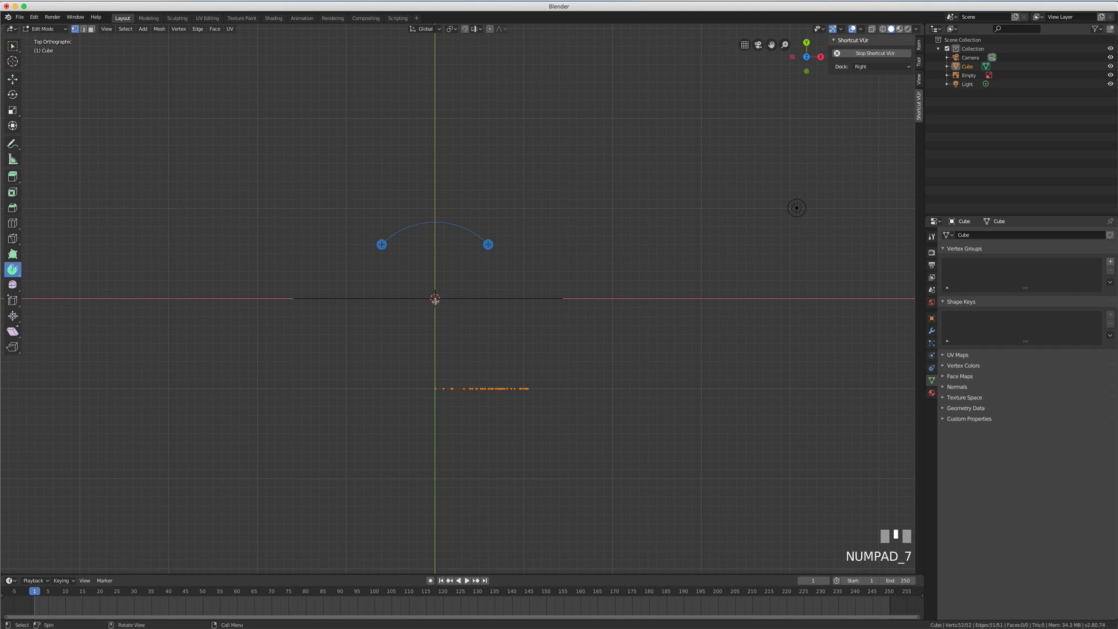
key(g)
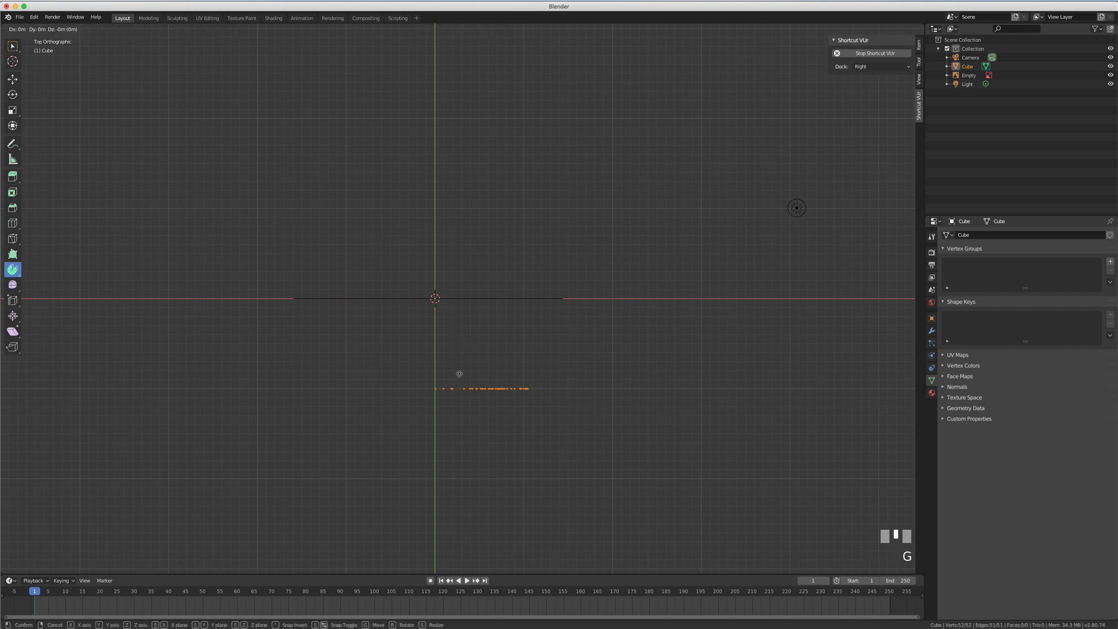
key(z)
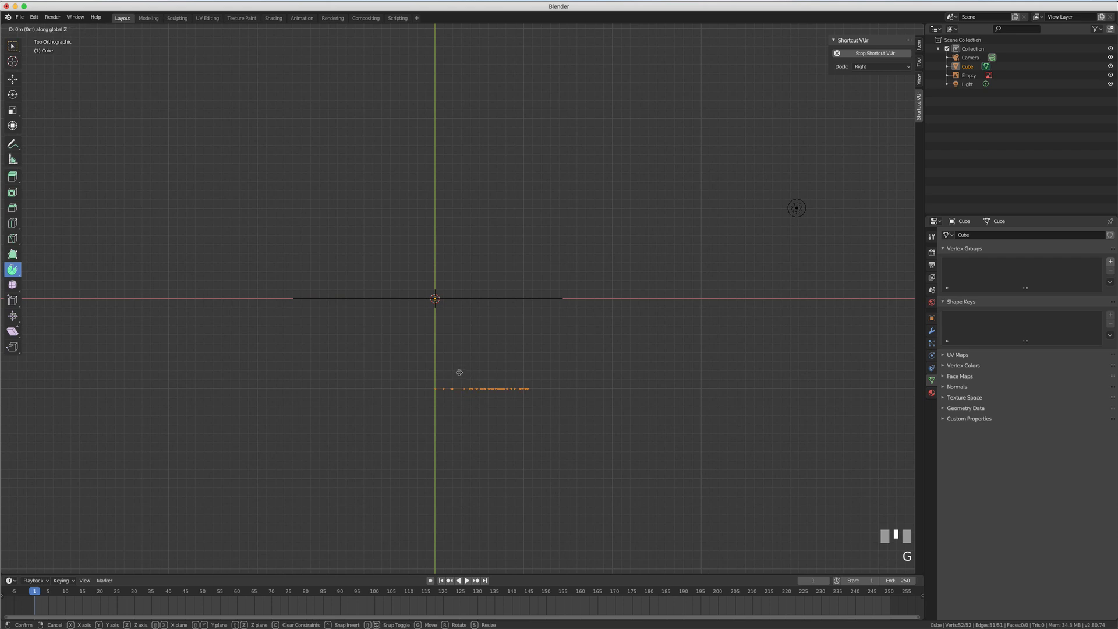
key(y)
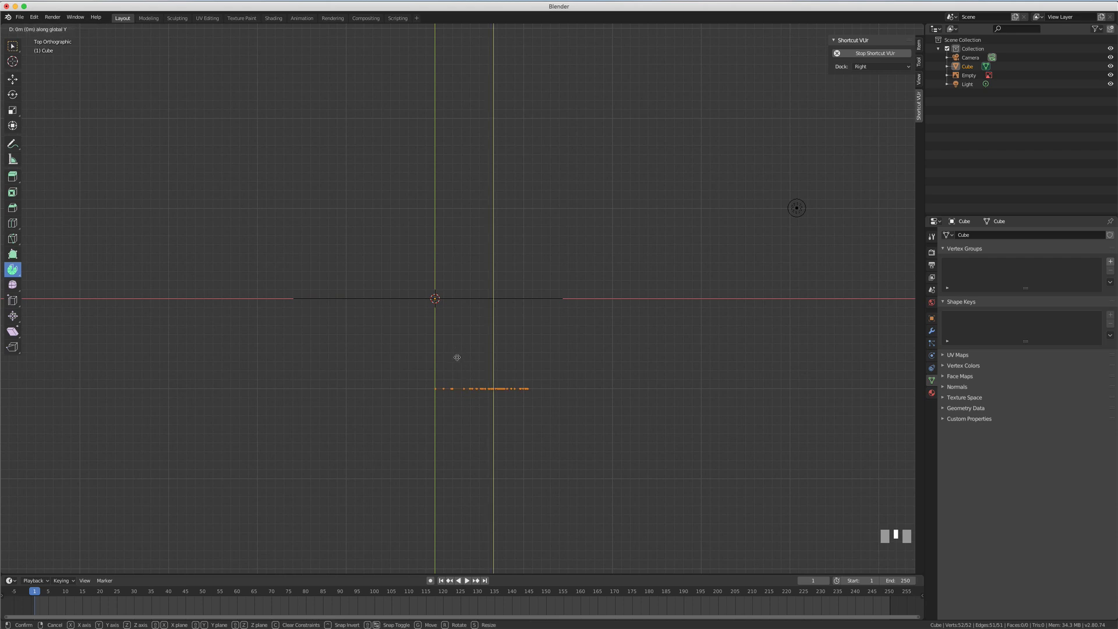
click(459, 283)
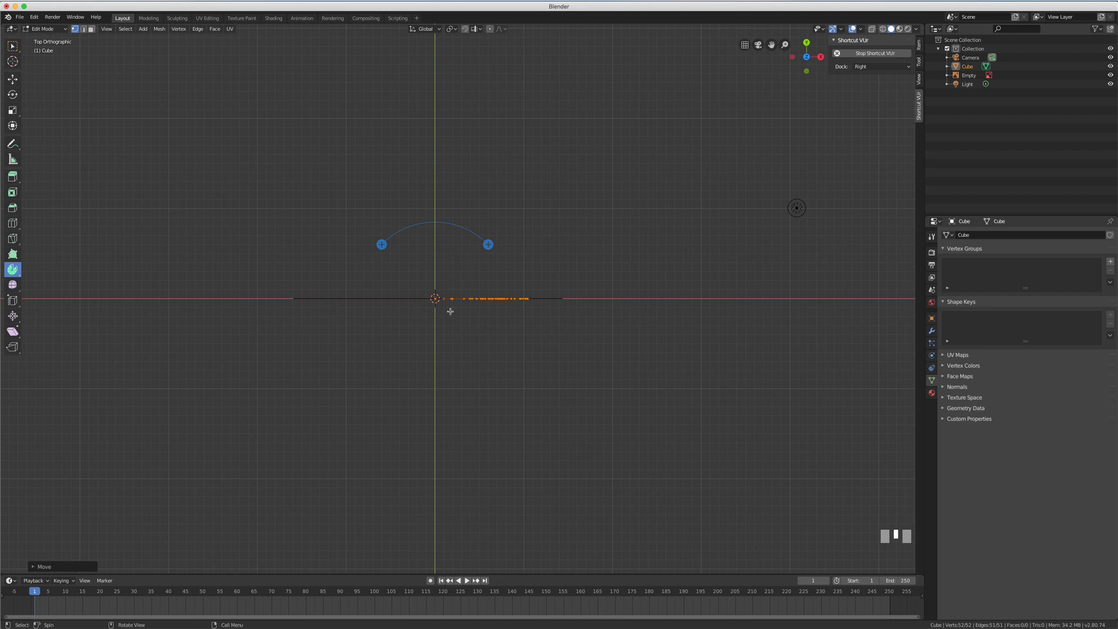
Spin the profile around the Z axis from the top view and set the spin angle to 360°.
scroll(448, 303, up, 3)
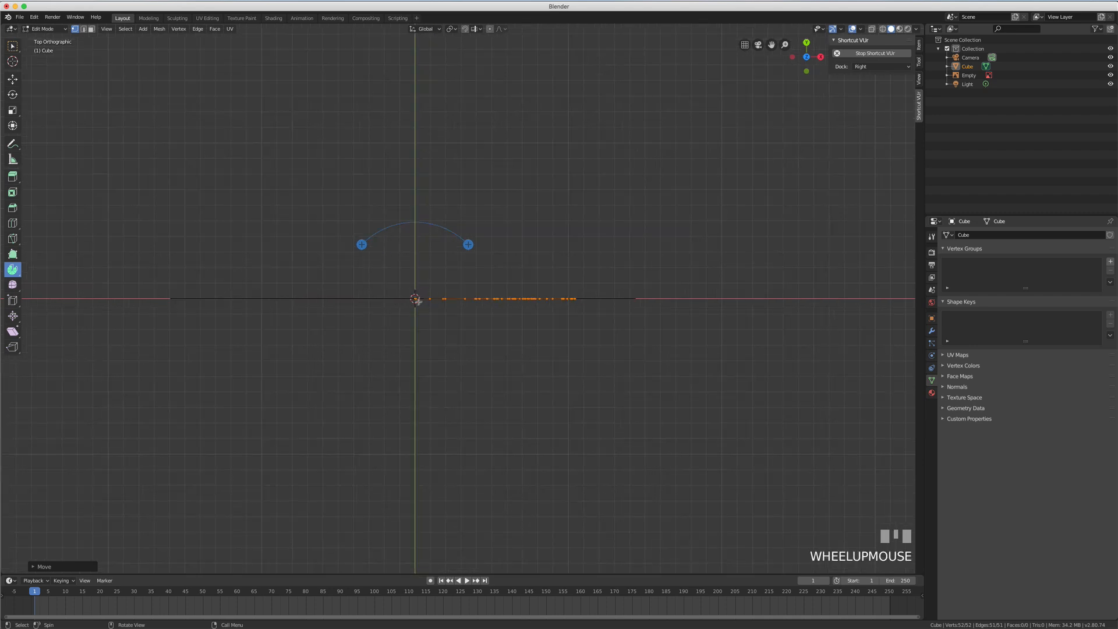
scroll(419, 303, down, 3)
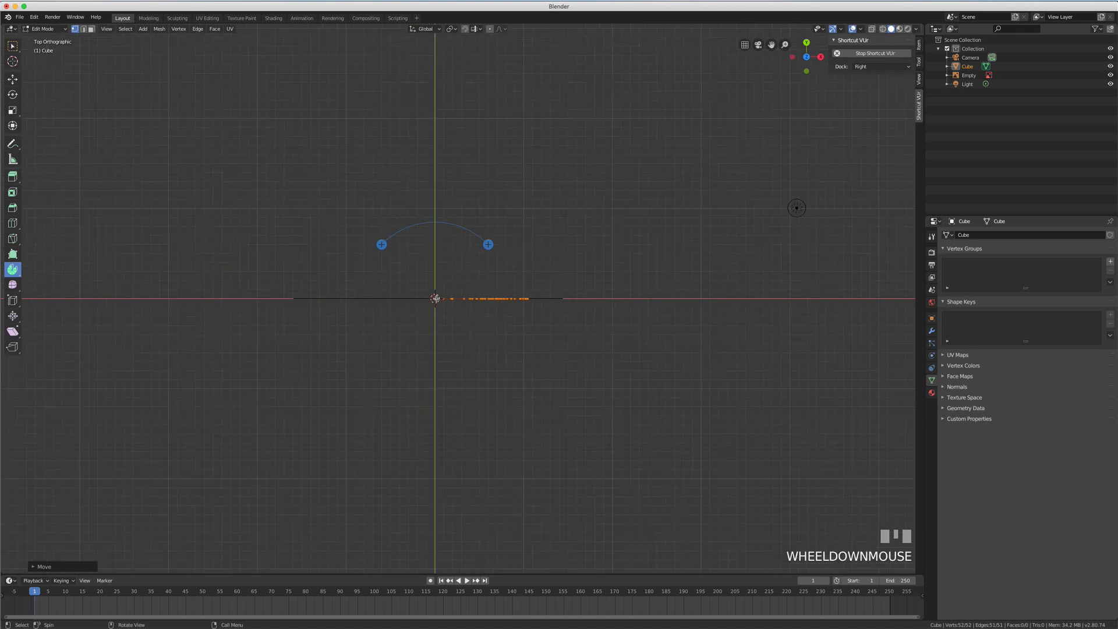
middle_drag(462, 367, 570, 260)
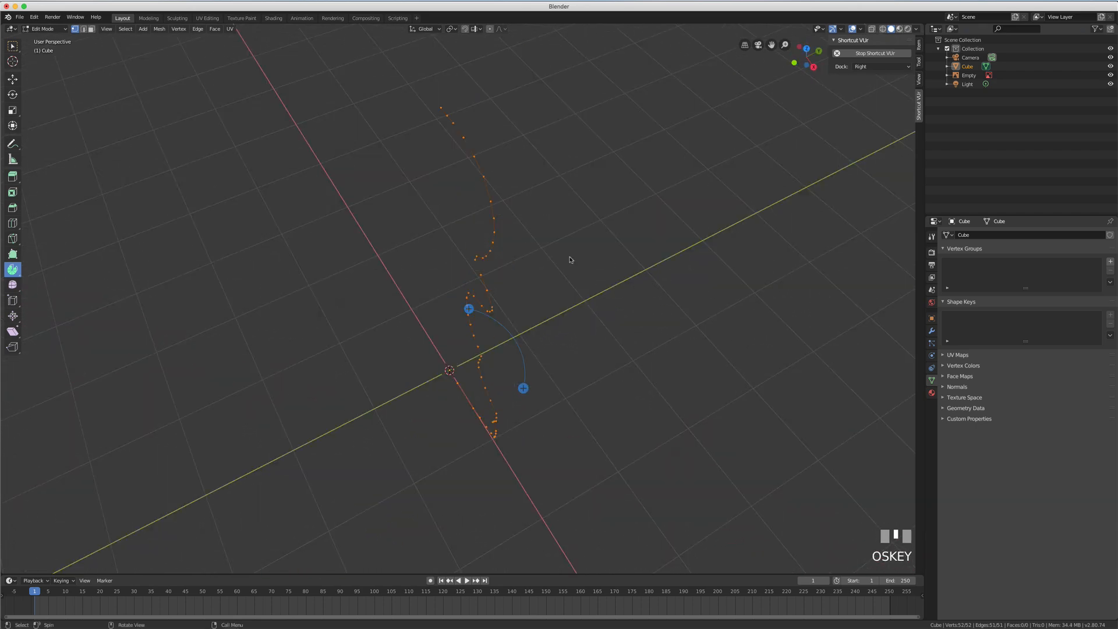
key(KP_7)
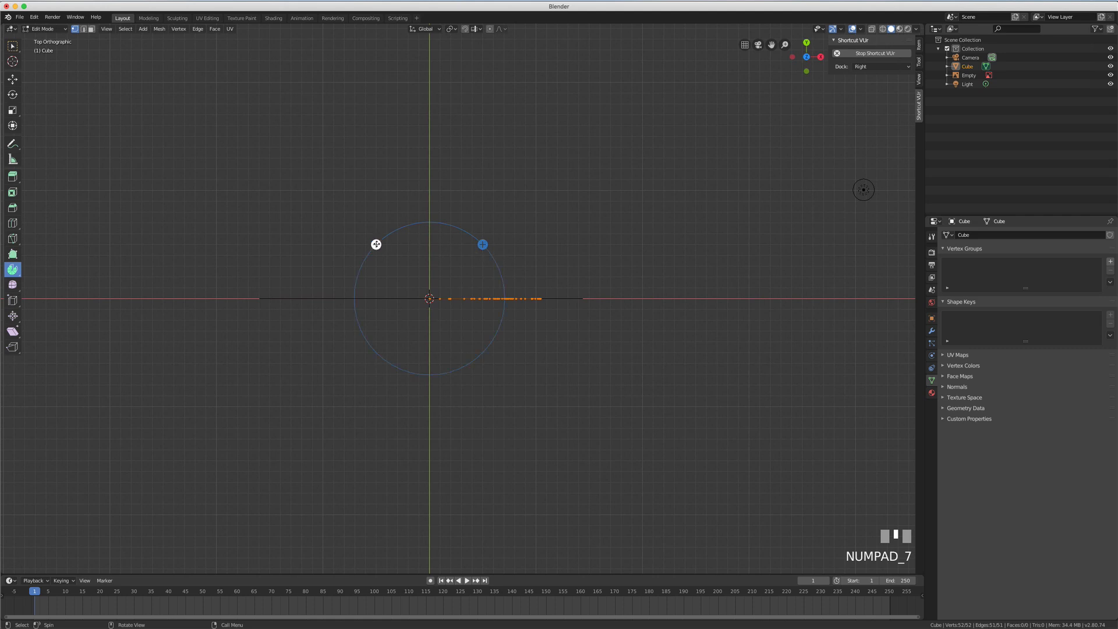
drag(376, 244, 368, 216)
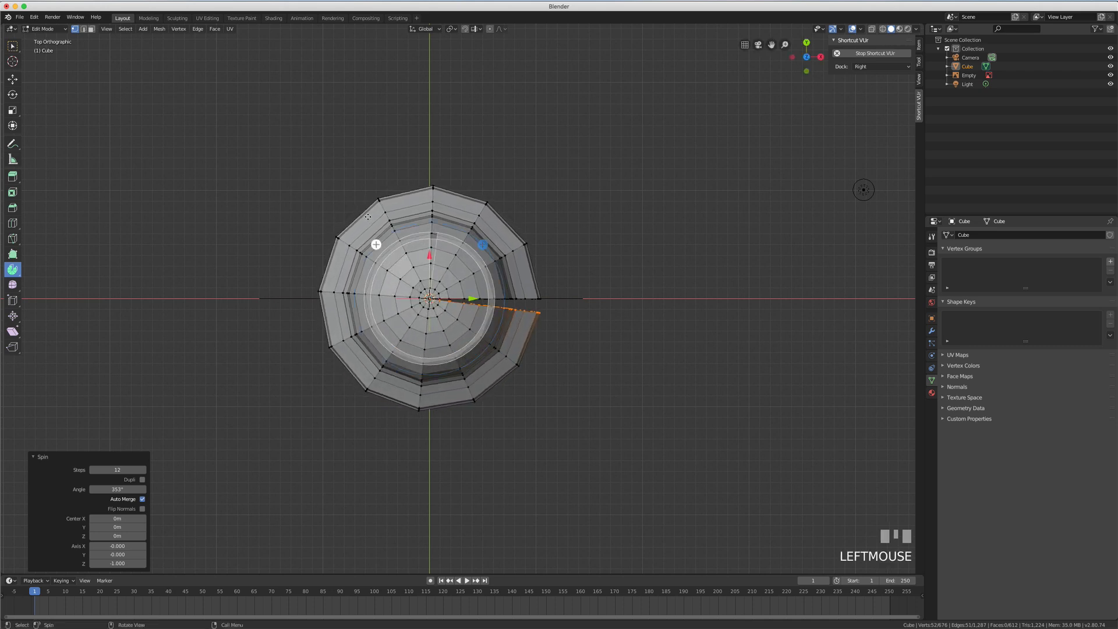
click(128, 489)
text(360)
key(Return)
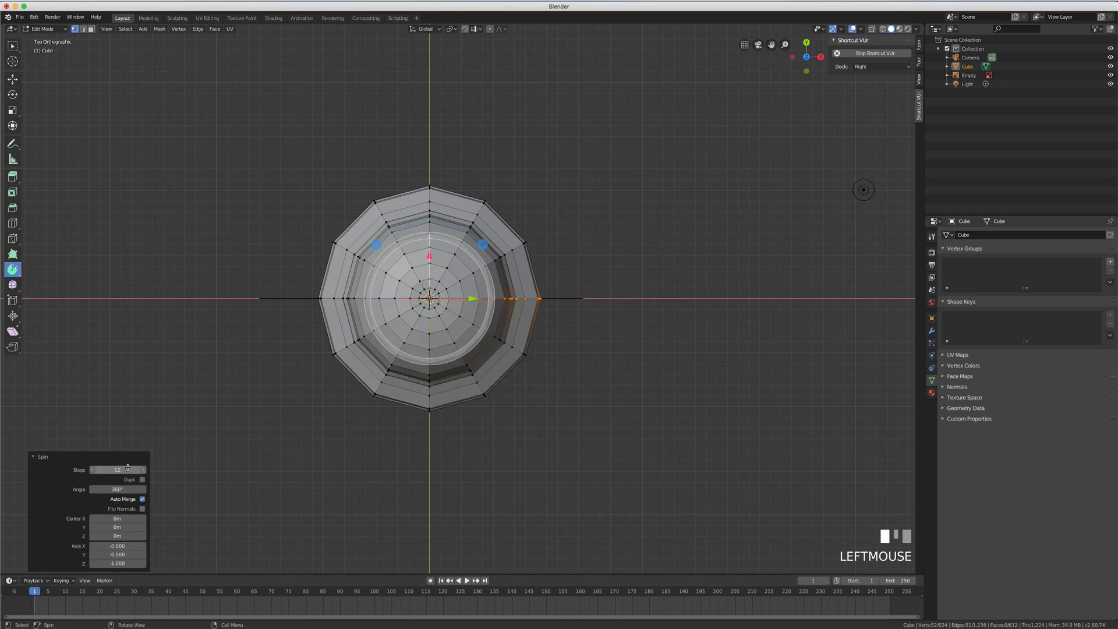
Try the spin with 4 and 6 steps, and return the step count to 12.
click(128, 469)
key(Return)
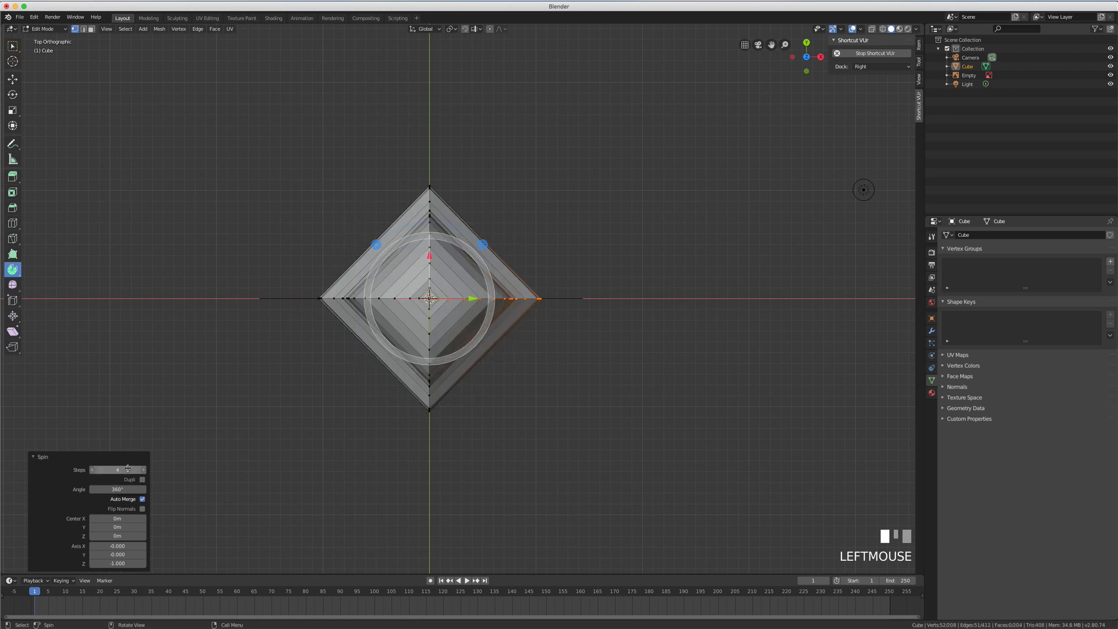
click(128, 469)
text(6)
key(Return)
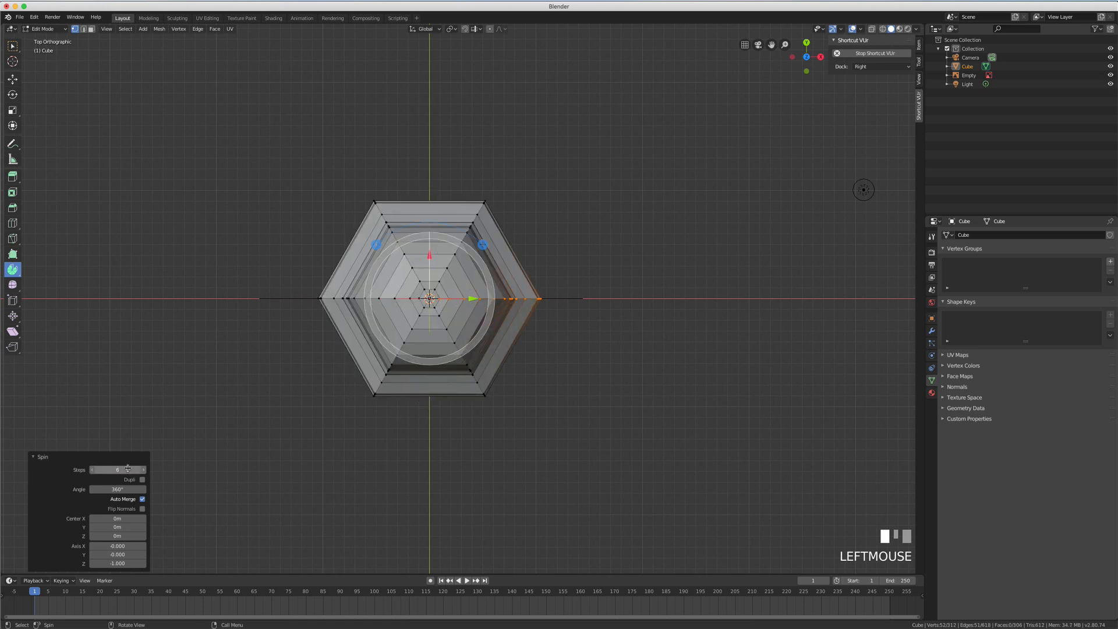
click(127, 468)
key(Return)
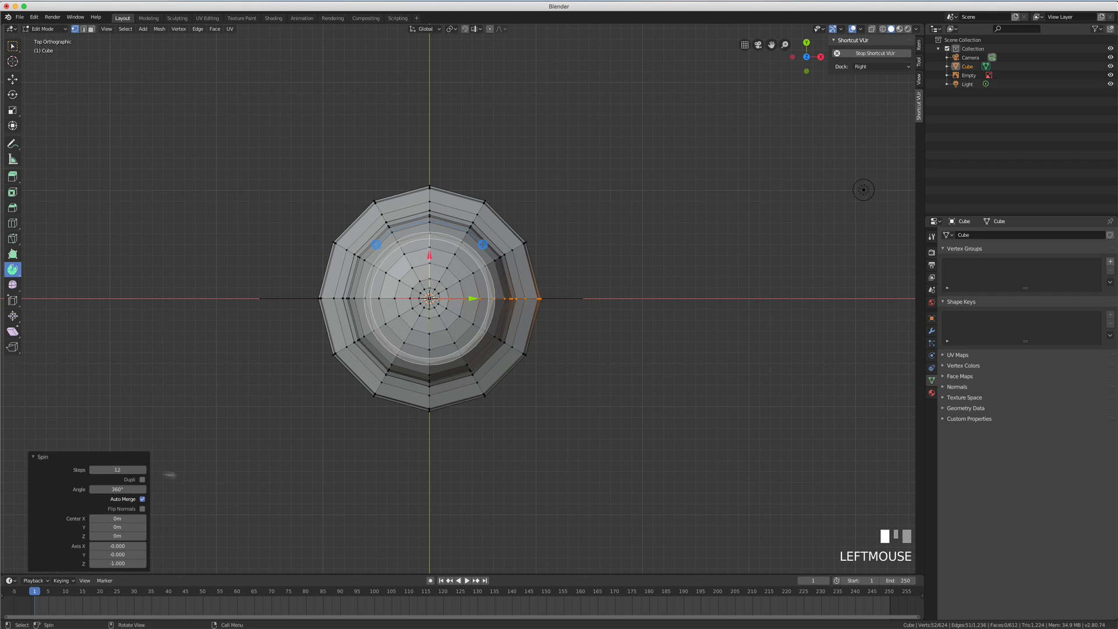
Select the entire pawn mesh and clean it up with Delete Loose.
click(142, 500)
middle_drag(394, 459, 412, 388)
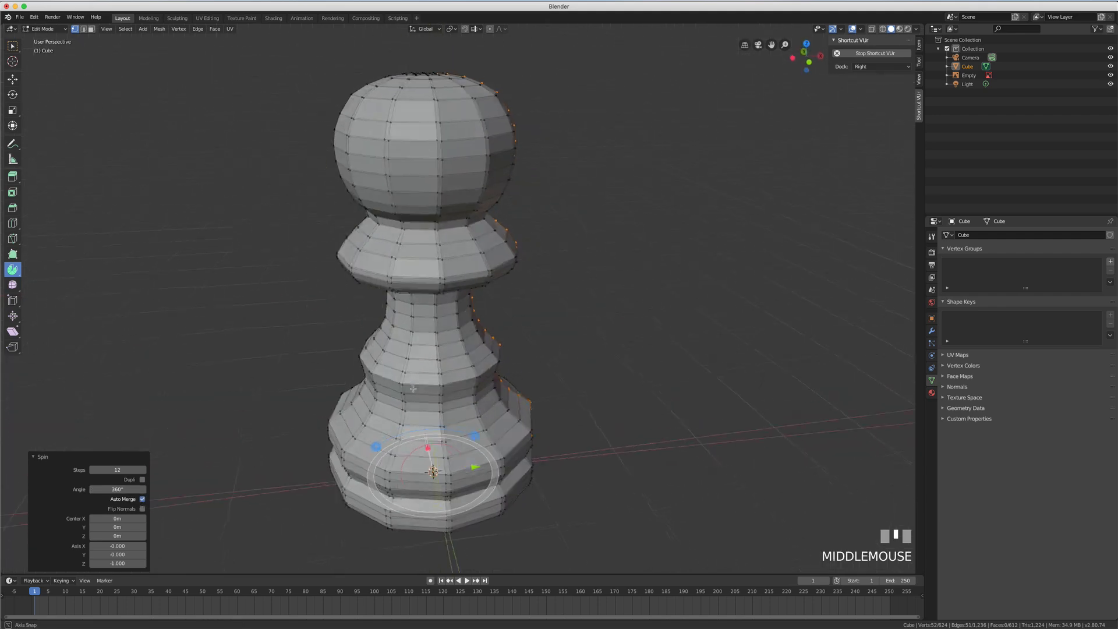
scroll(419, 388, up, 1)
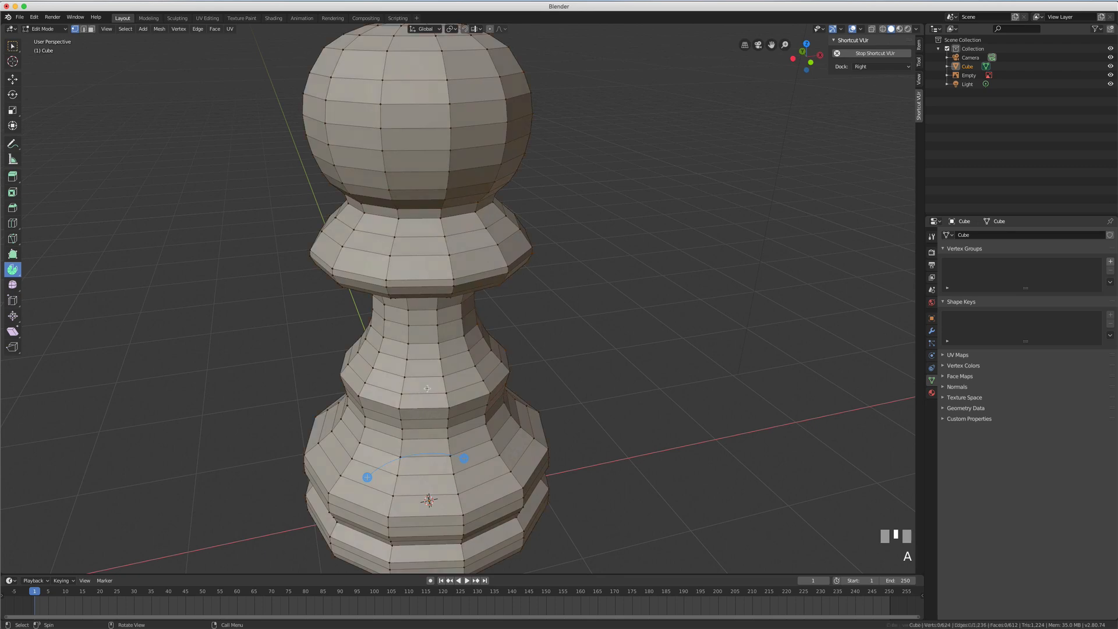
key(a)
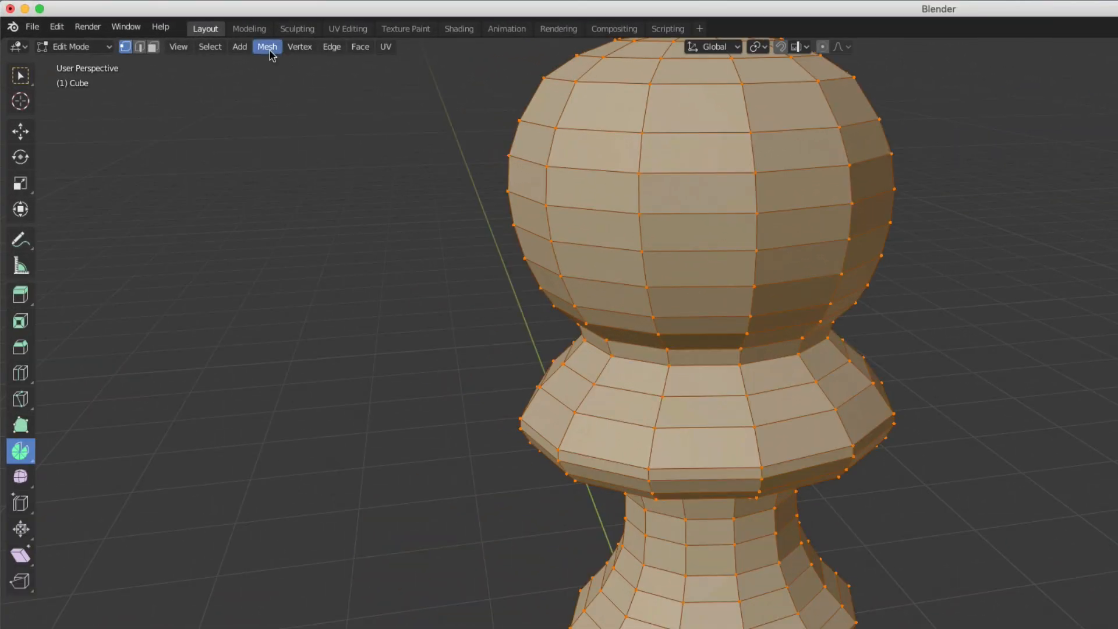
click(269, 48)
mouse_move(302, 346)
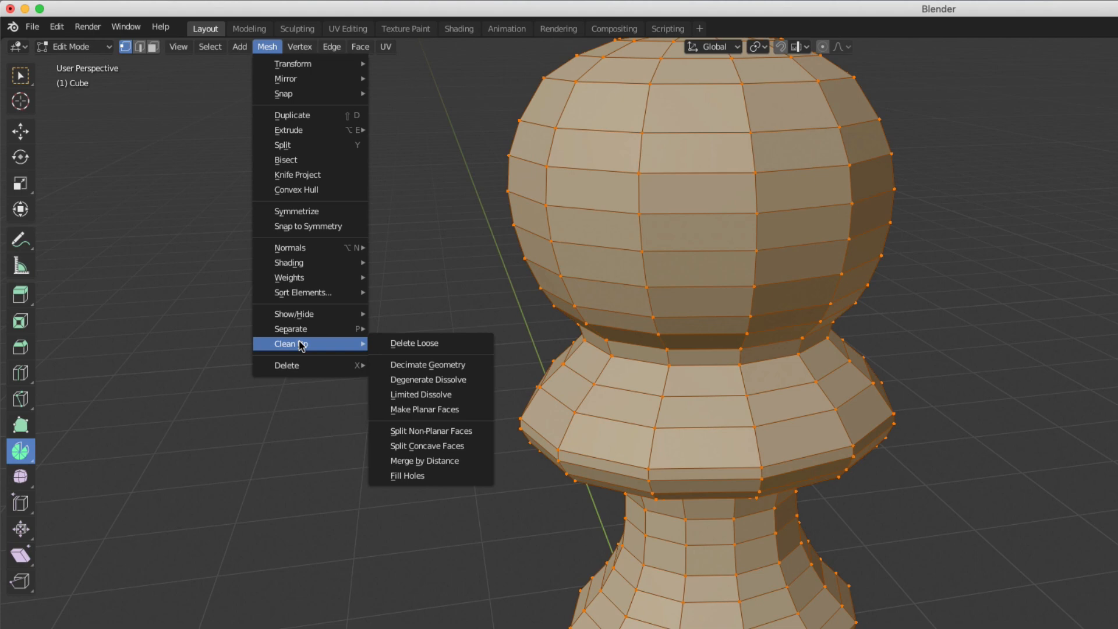
click(397, 343)
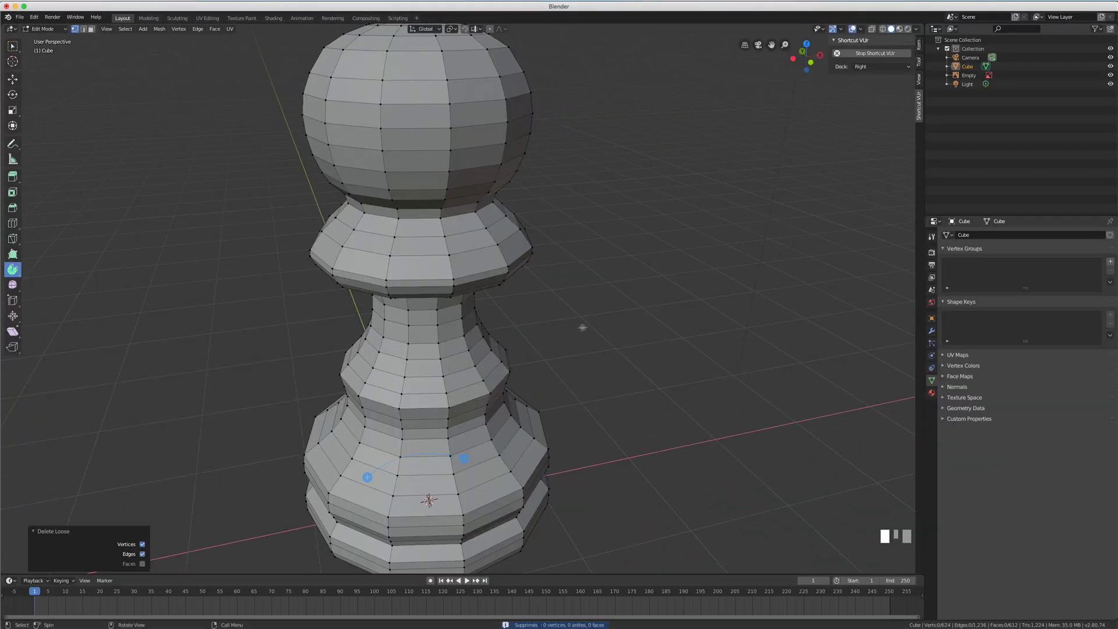
Leave mesh editing and apply smooth shading to the pawn, checking its silhouette from the front.
middle_drag(582, 327, 582, 302)
scroll(567, 335, down, 2)
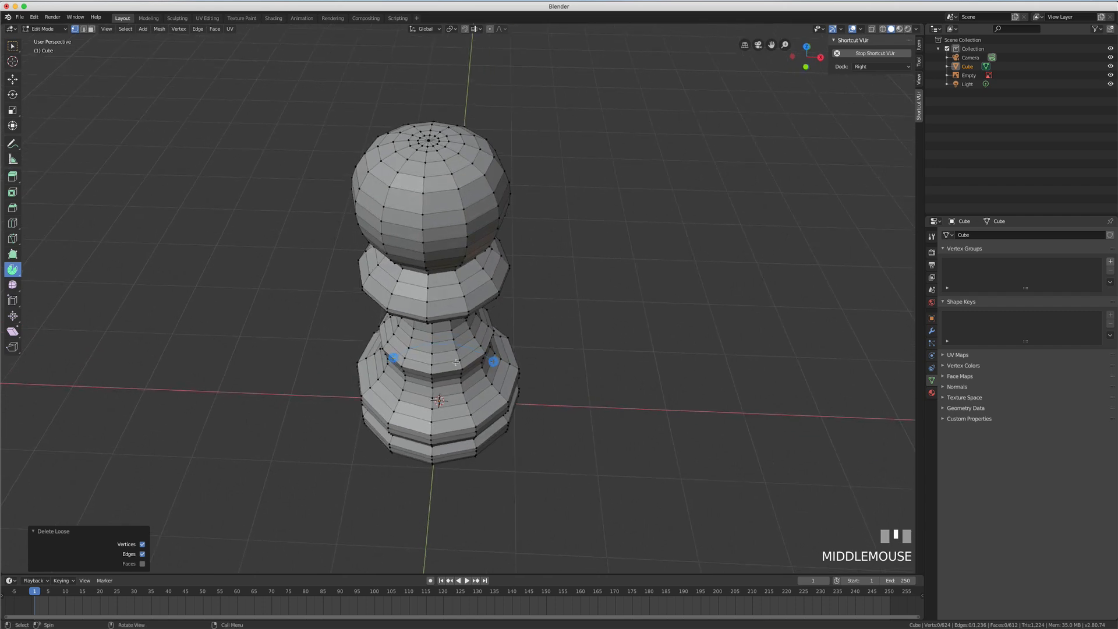
key(Tab)
middle_drag(440, 381, 437, 380)
key(KP_1)
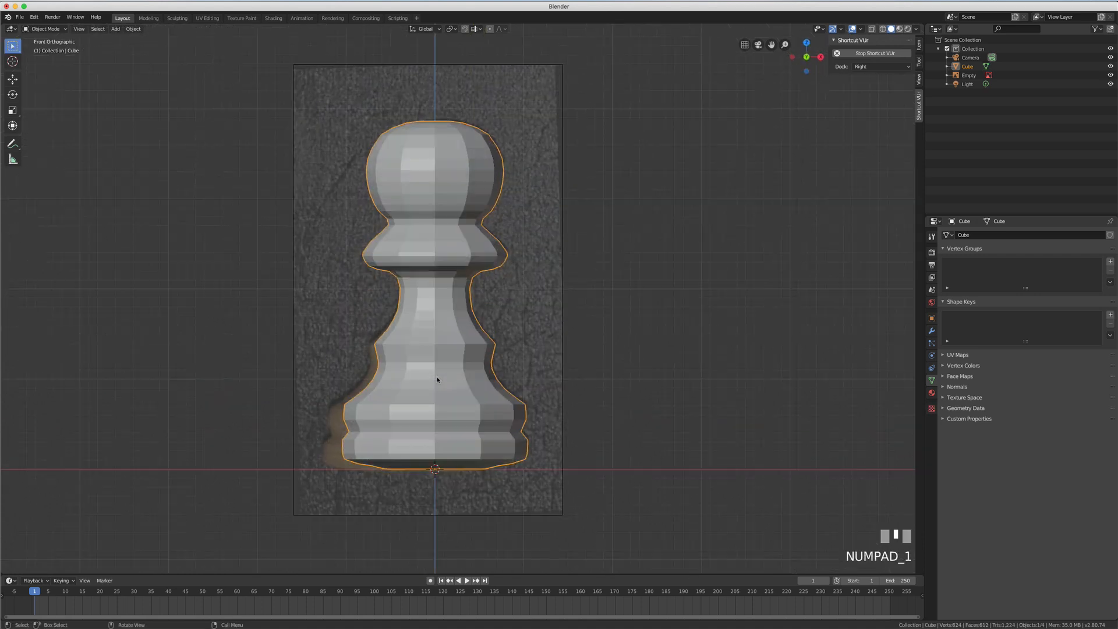
right_click(437, 311)
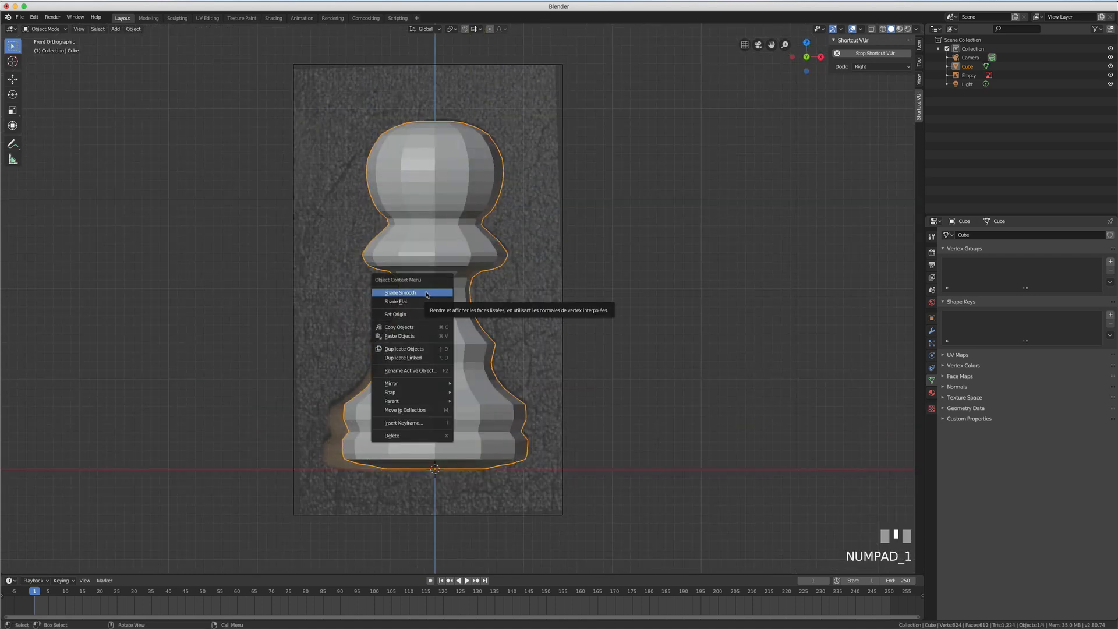
click(415, 294)
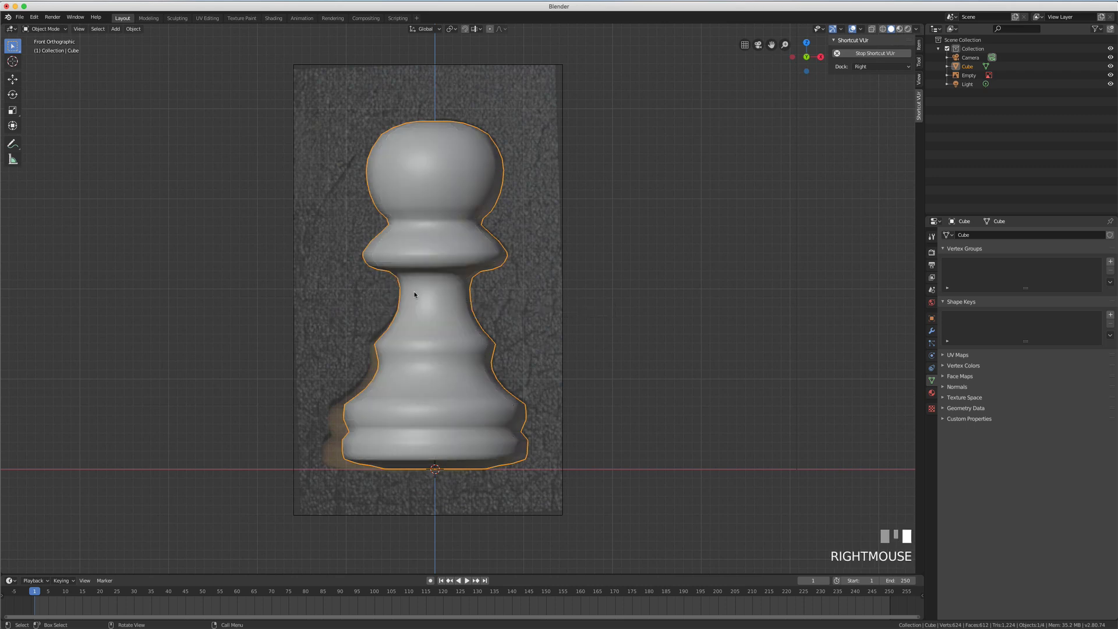
Add a Subdivision Surface modifier to the pawn and set its viewport subdivisions to 2.
click(932, 330)
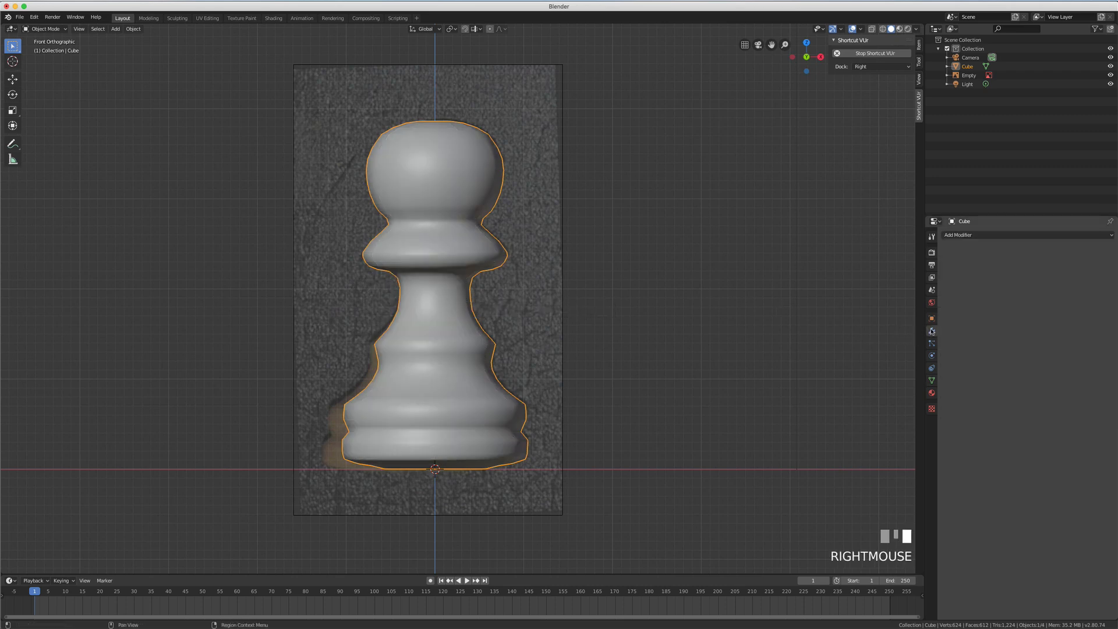
click(961, 235)
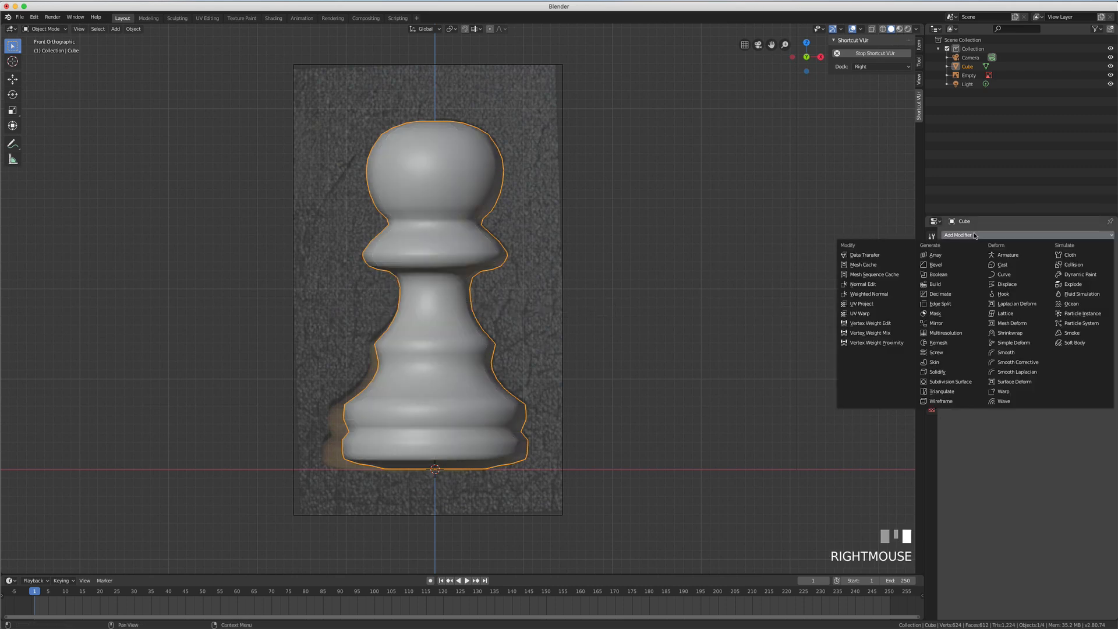
click(941, 381)
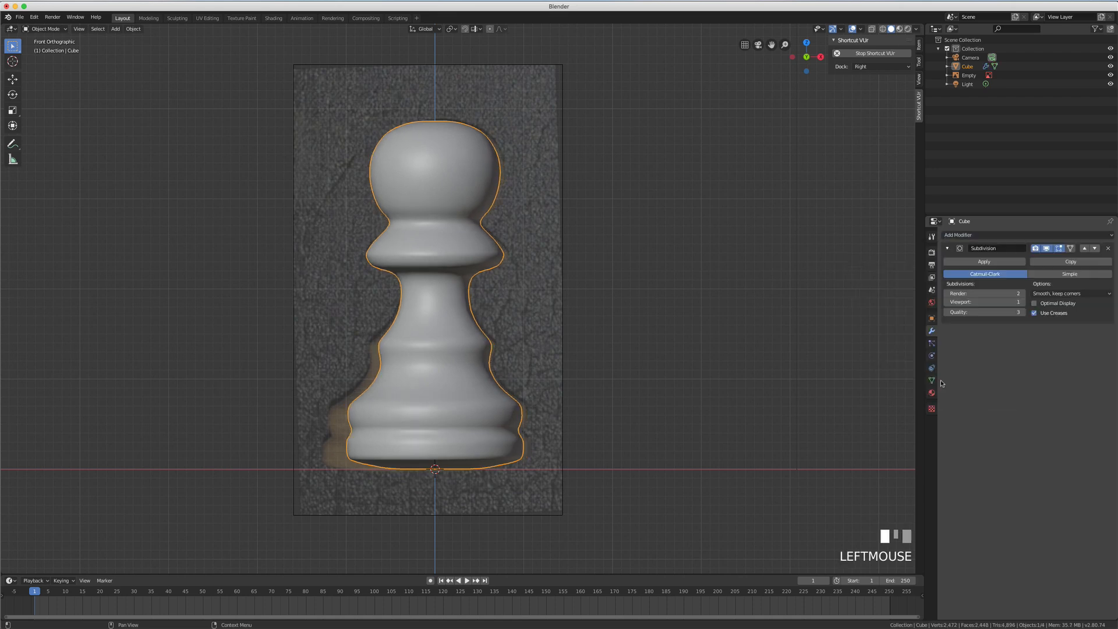
click(1023, 302)
Select the edge loop around the hole in the underside of the pawn's base and fill it with a face.
middle_drag(578, 243, 590, 170)
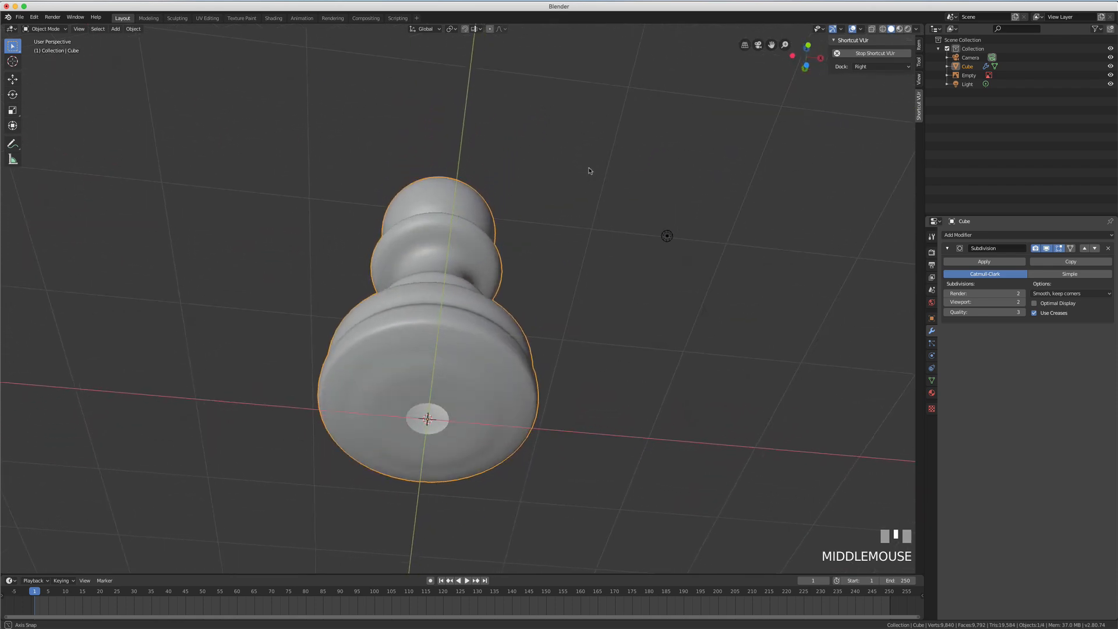
scroll(443, 406, up, 2)
click(435, 441)
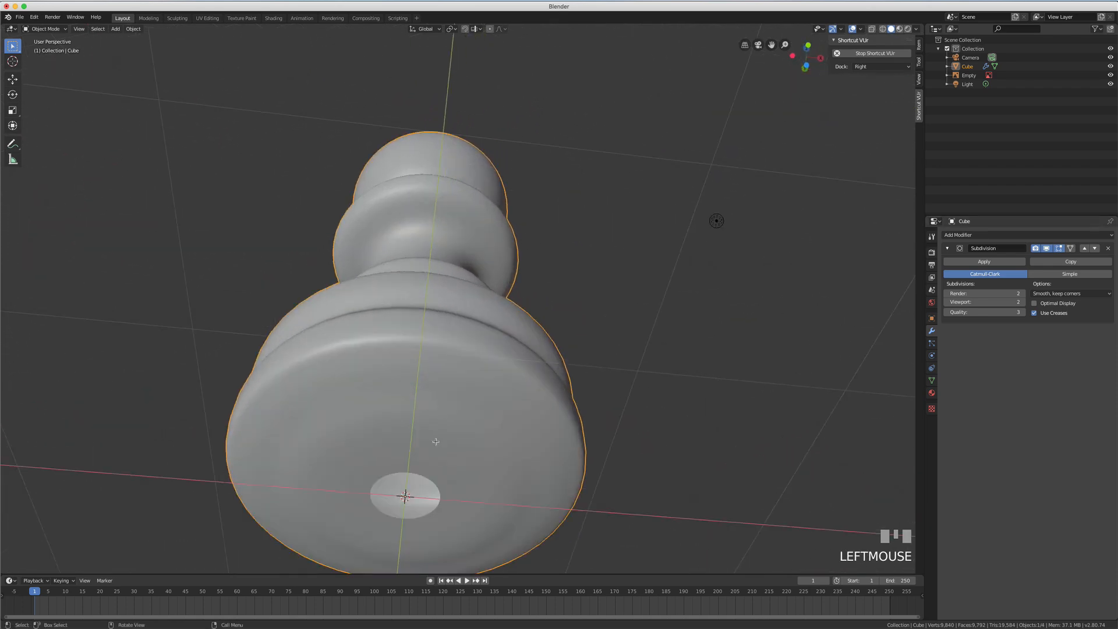
key(Tab)
shift+middle_drag(445, 466, 473, 367)
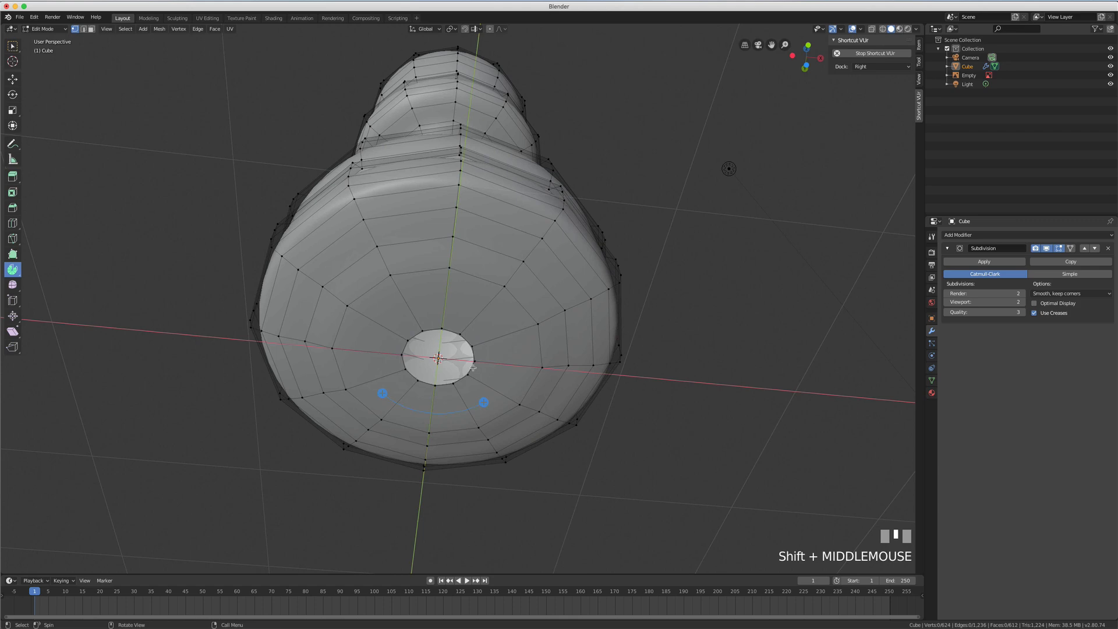
alt+click(465, 338)
key(f)
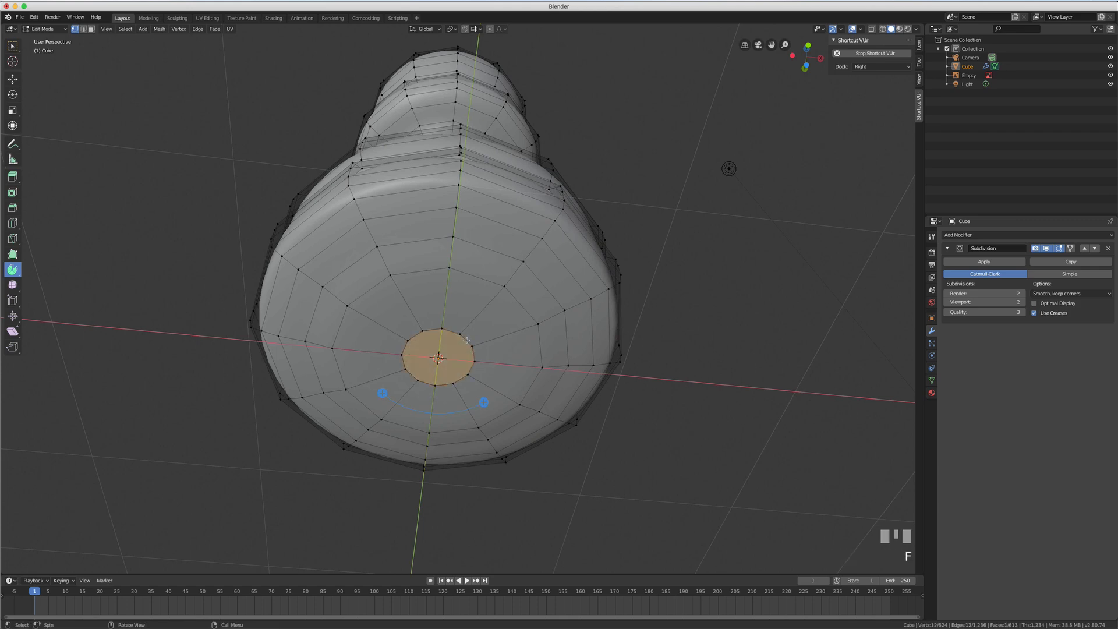
In the front view, move the pawn object -2.73 m along the X axis, clear of the reference photo.
middle_drag(535, 304, 500, 360)
scroll(510, 361, down, 6)
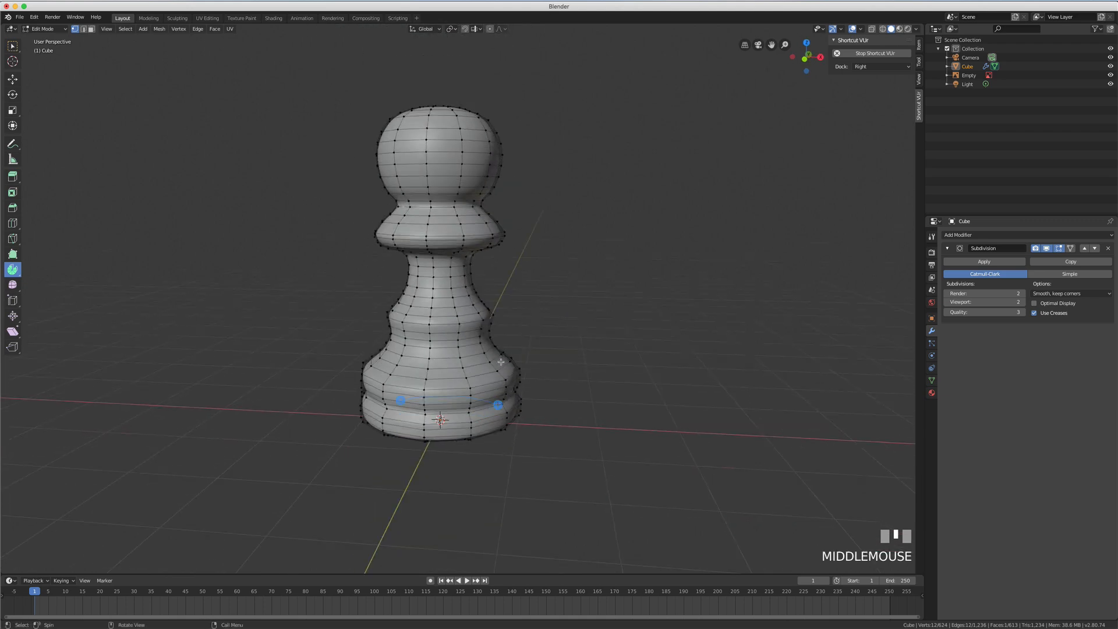
key(KP_1)
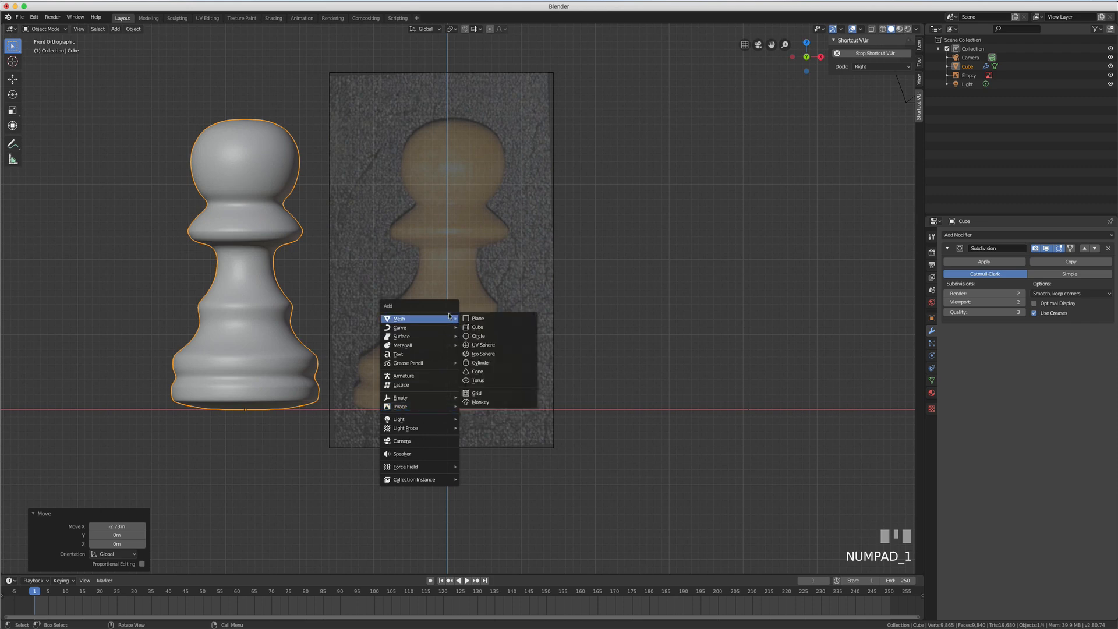
Add a plane aligned to the view and move it up along Z until its lower edge rests on the X axis.
click(478, 320)
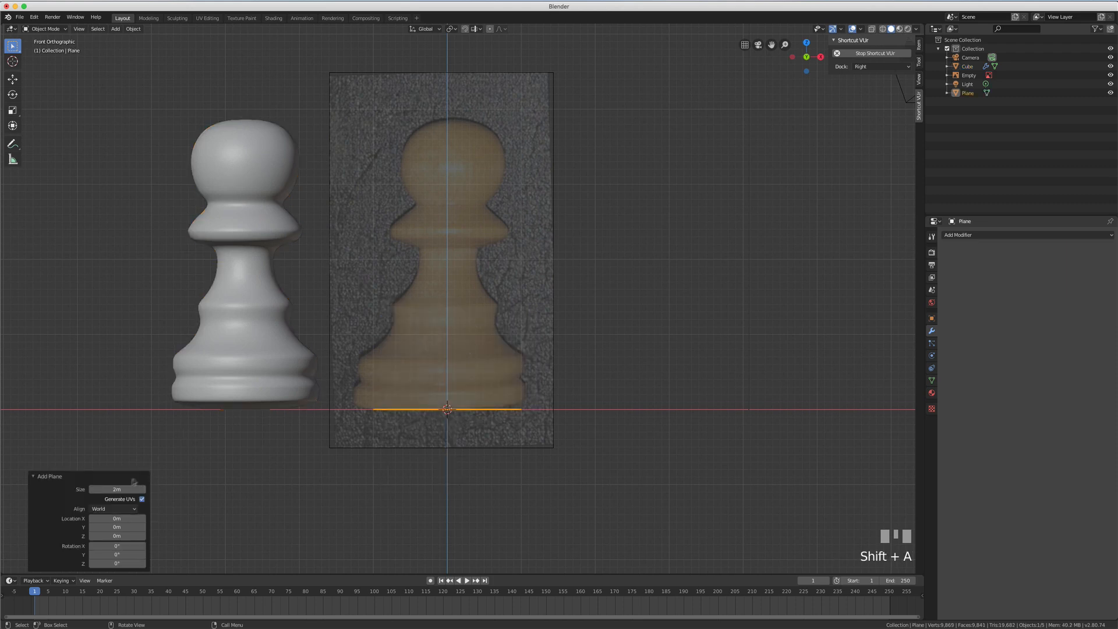
click(114, 509)
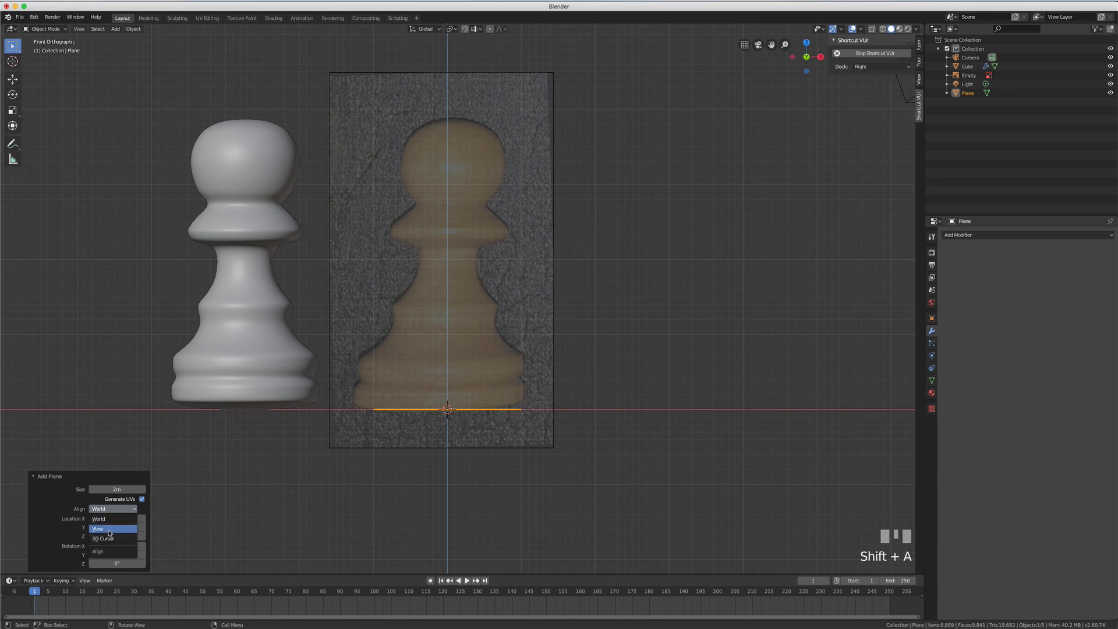
click(107, 528)
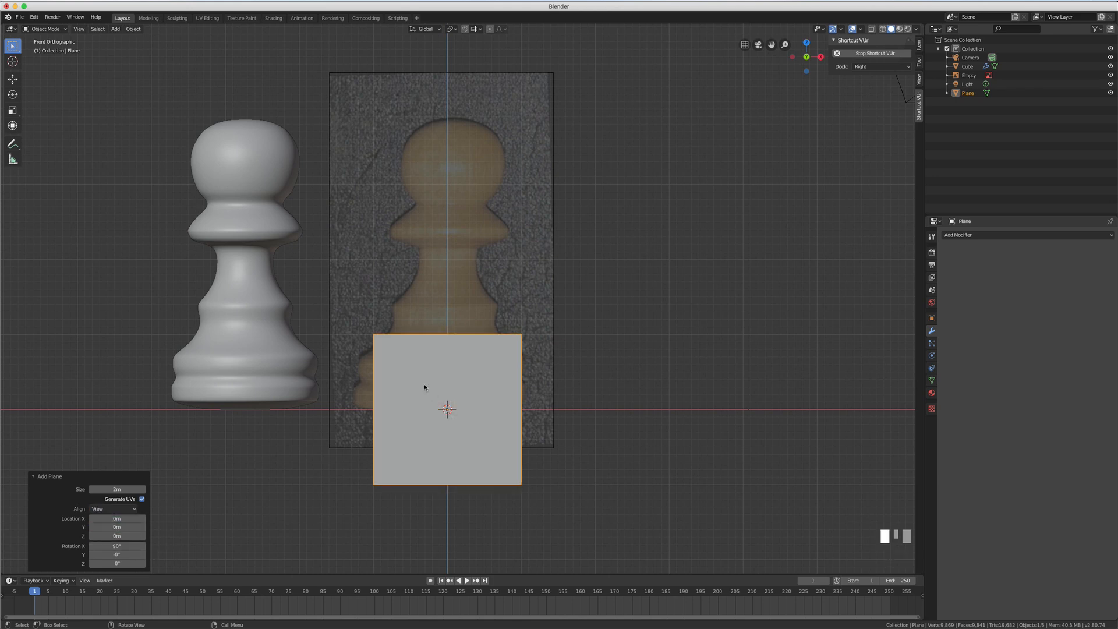
key(g)
key(z)
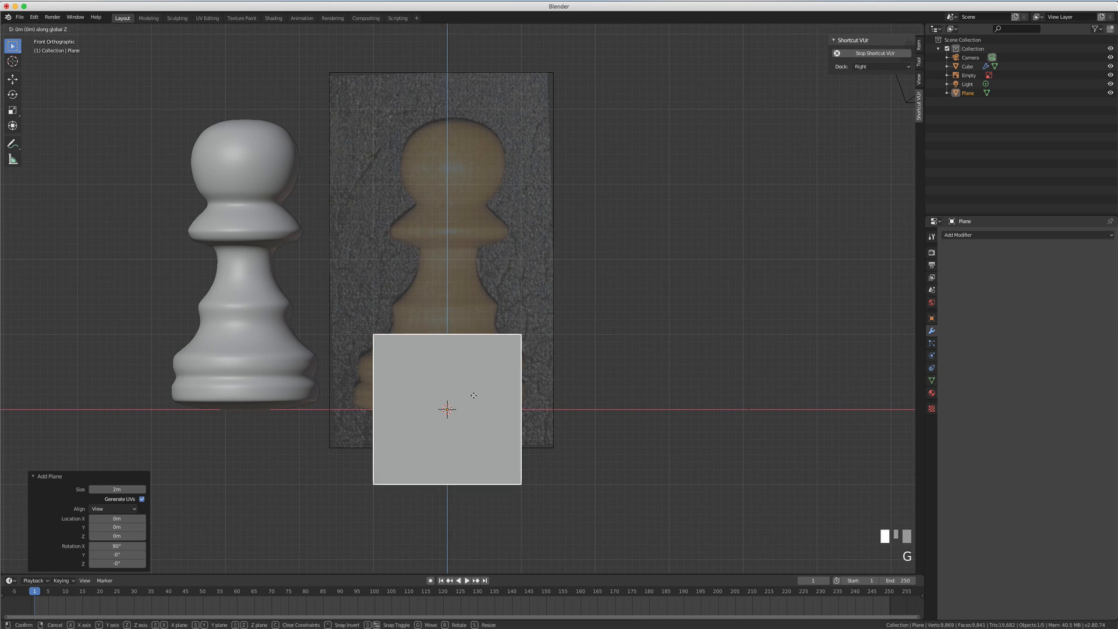
click(484, 323)
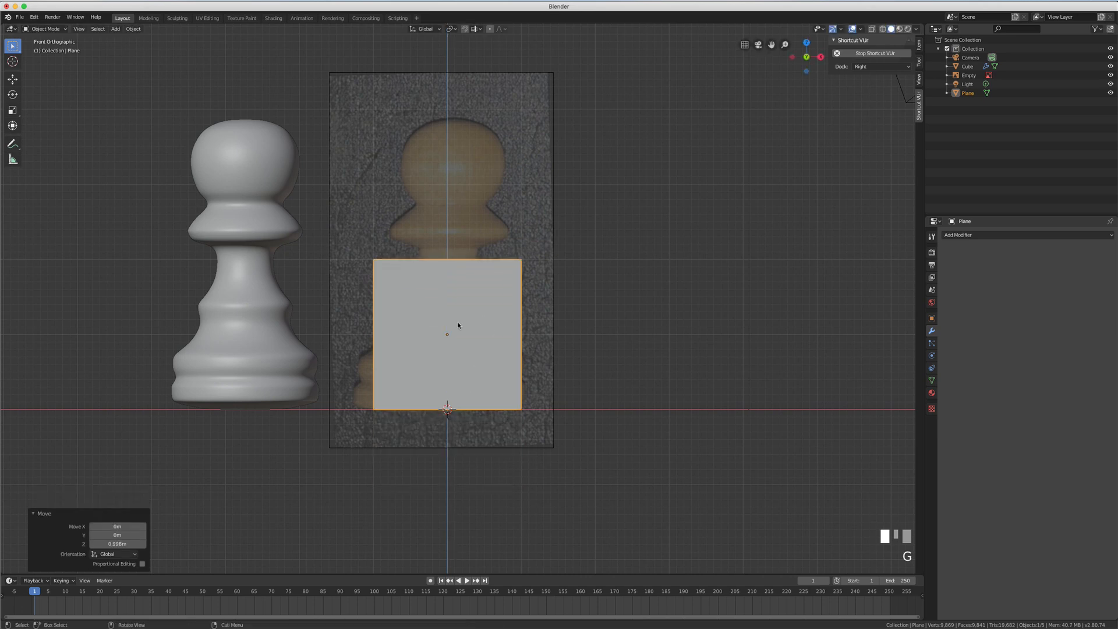
Edit the plane and delete all its vertices except the upper-left one.
key(Tab)
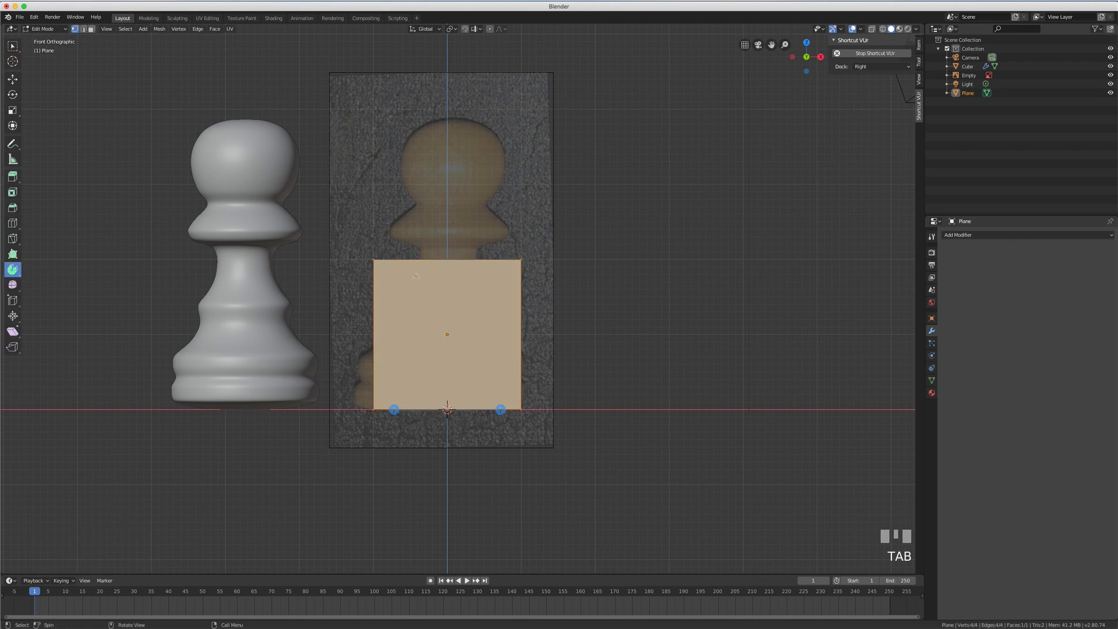
click(373, 260)
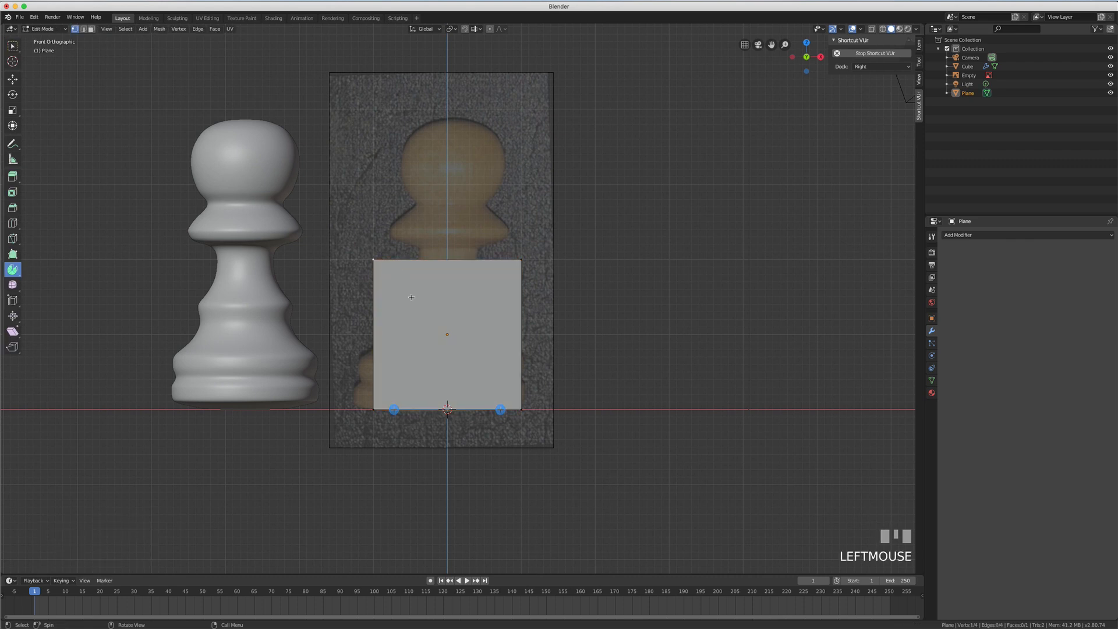
key(ctrl+i)
key(x)
click(453, 282)
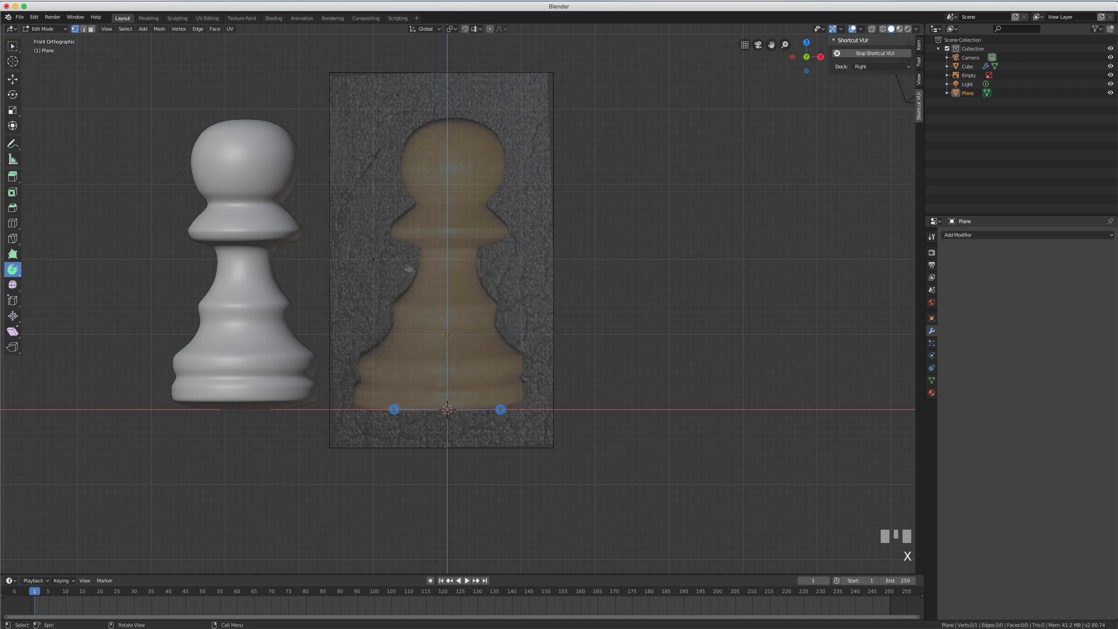
Move the remaining vertex to the bottom of the pawn in the photo, just right of the 3D cursor.
key(b)
drag(367, 250, 400, 278)
key(g)
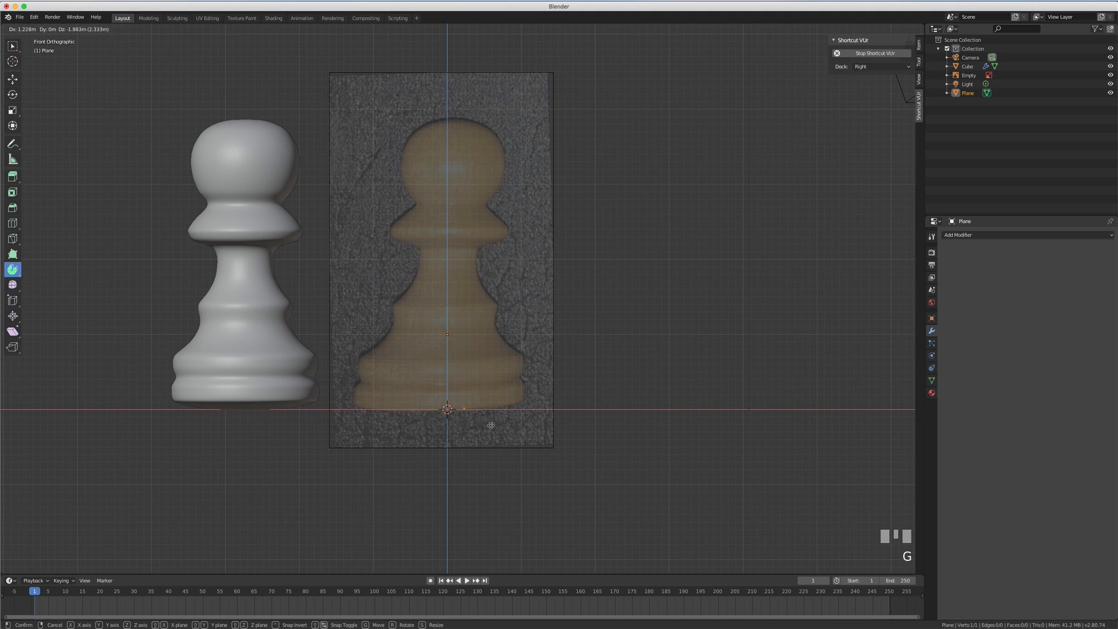
click(491, 425)
key(Tab)
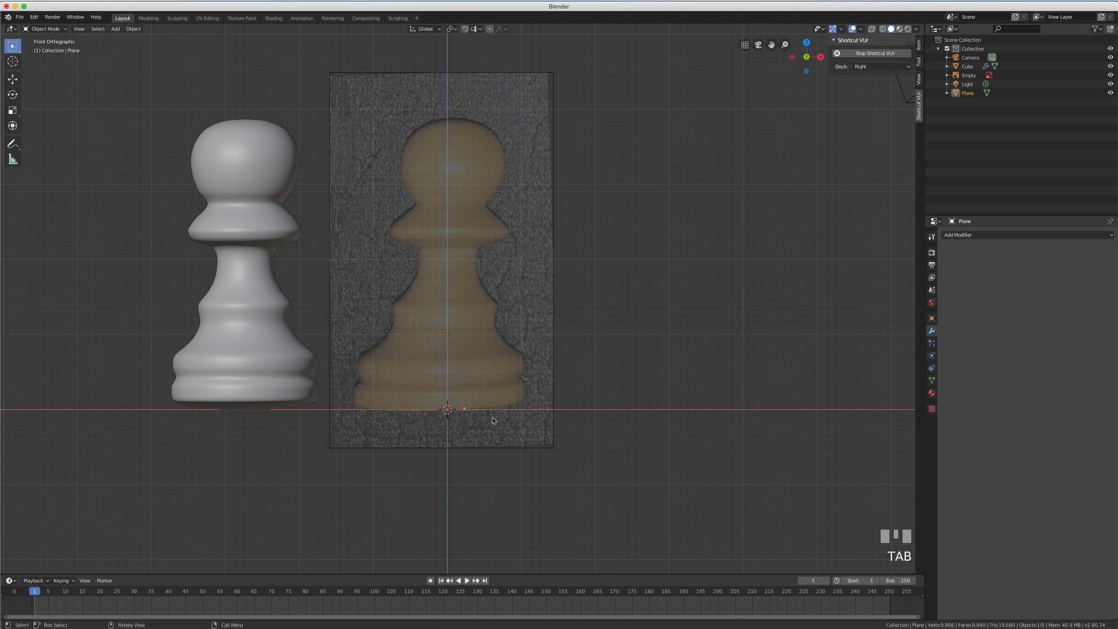
key(Tab)
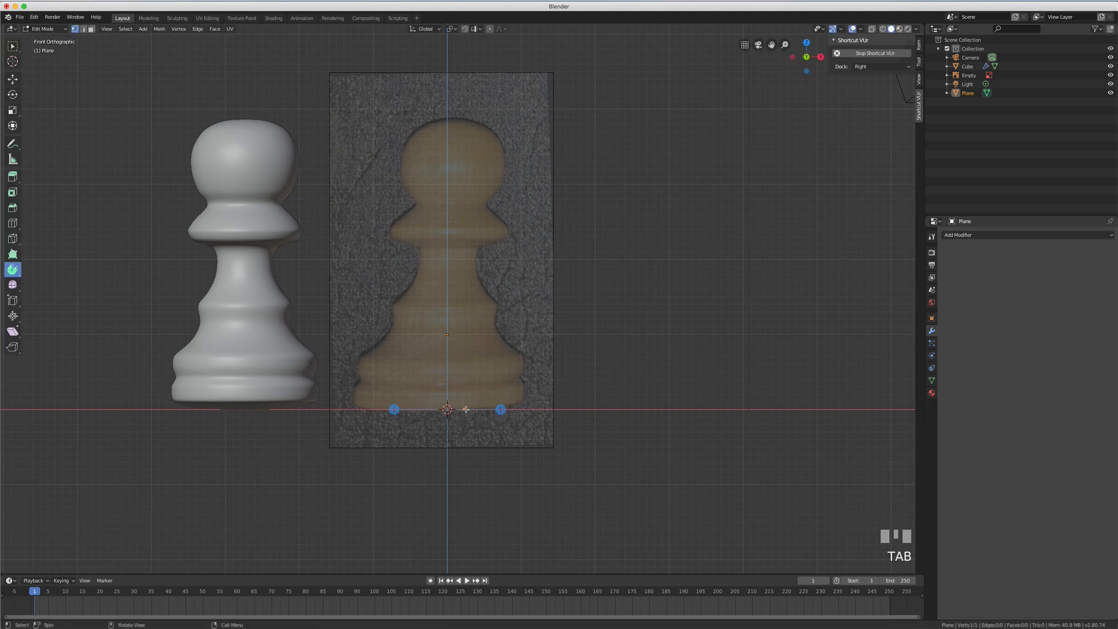
Extrude the vertex repeatedly along the right-hand outline of the pawn's base, up to the upper base ring.
key(e)
click(492, 408)
key(e)
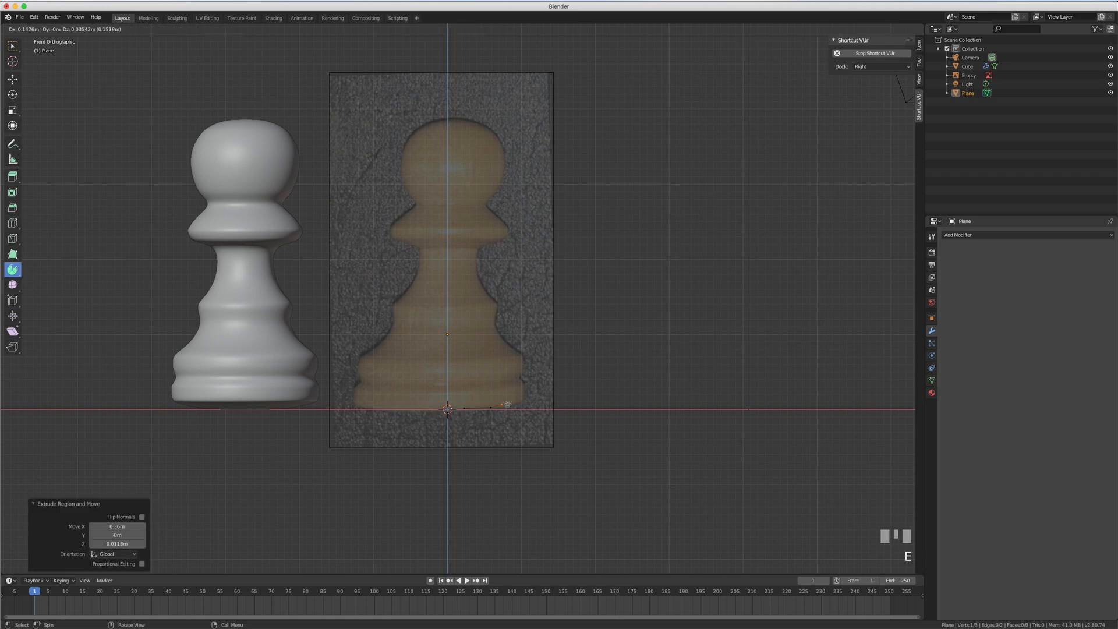
click(516, 403)
key(e)
click(523, 393)
key(e)
click(528, 376)
key(e)
click(523, 359)
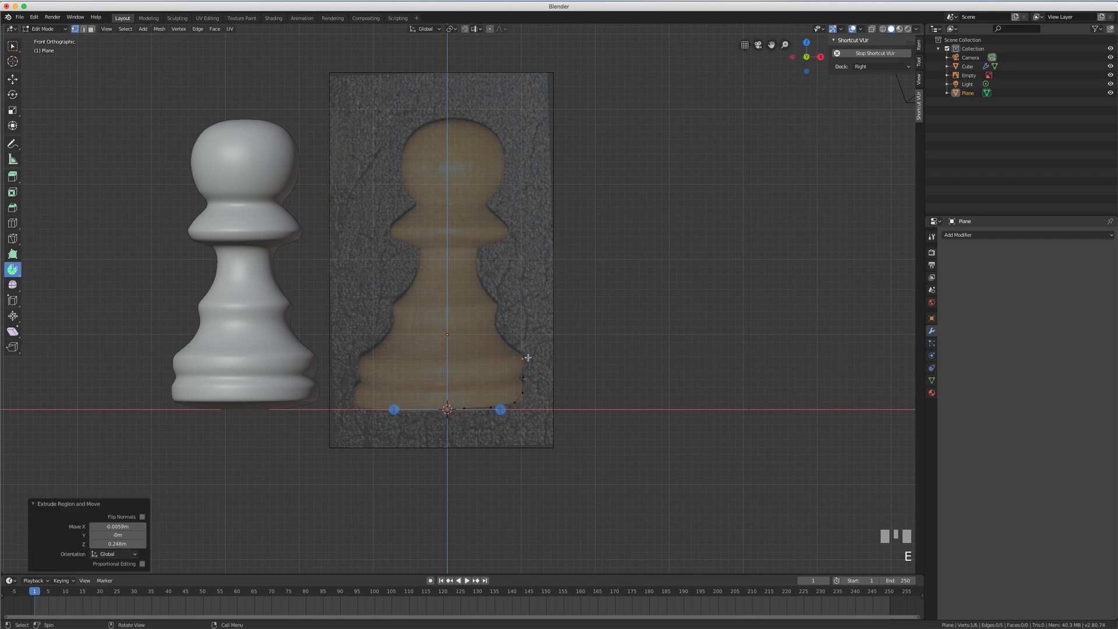
Continue extruding the profile up the right side of the pawn's body to the underside of the collar.
key(e)
click(507, 334)
key(e)
click(497, 310)
key(e)
click(493, 297)
click(479, 269)
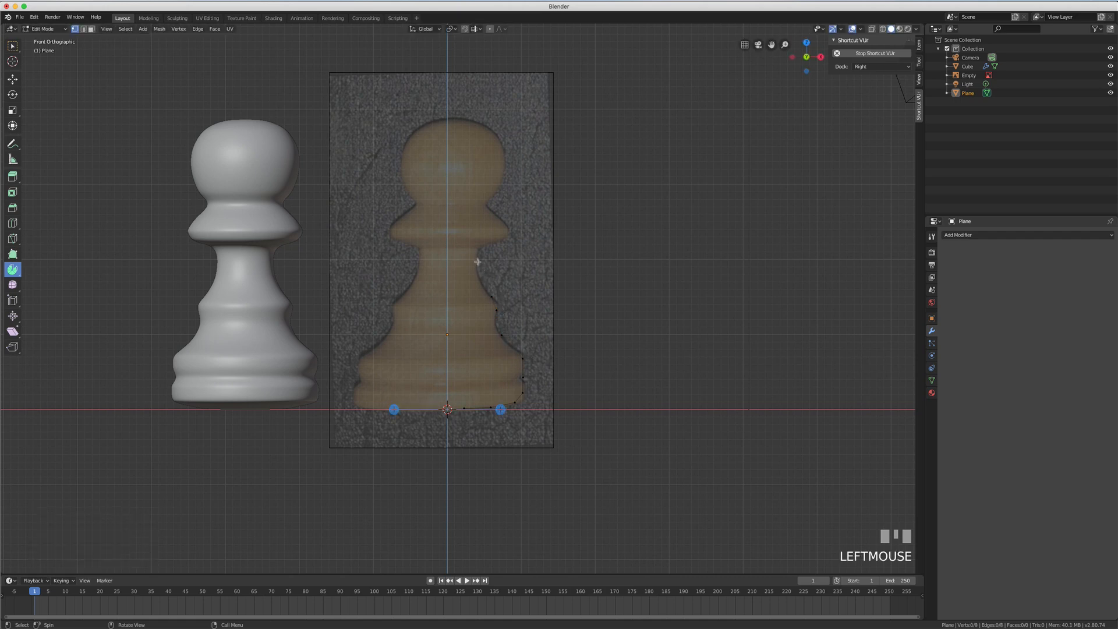
click(492, 297)
key(e)
click(479, 269)
key(e)
click(495, 240)
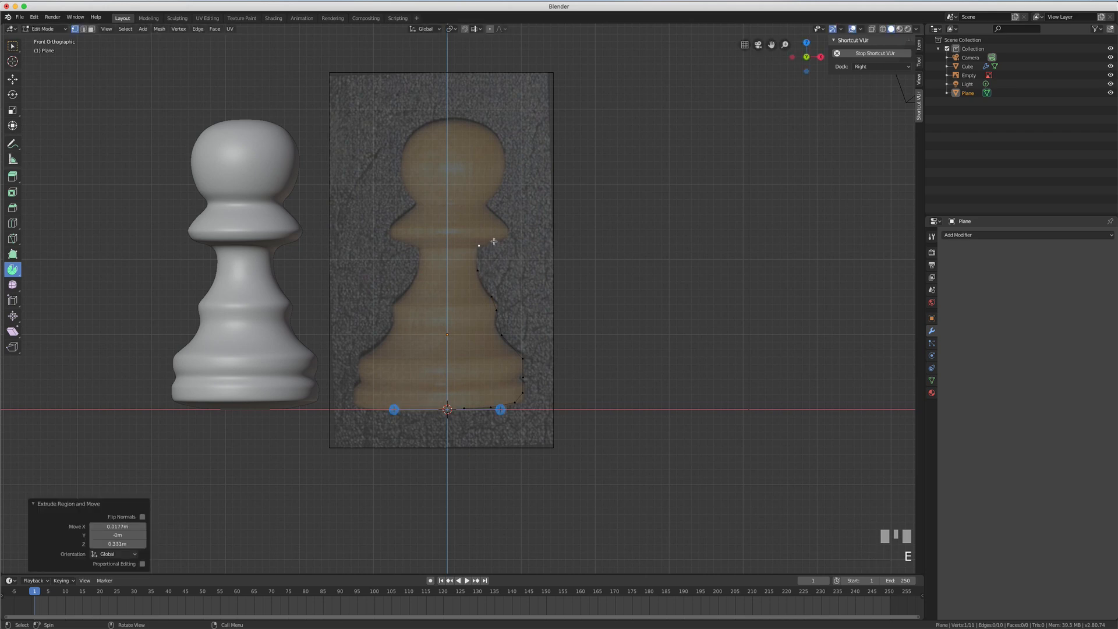
Extrude the profile around the collar's outer rim and in to the neck below the head.
key(e)
click(516, 236)
key(e)
click(524, 229)
key(e)
click(498, 198)
key(e)
click(505, 189)
Extrude the profile around the right side of the head, ending at its top near the Z axis.
key(e)
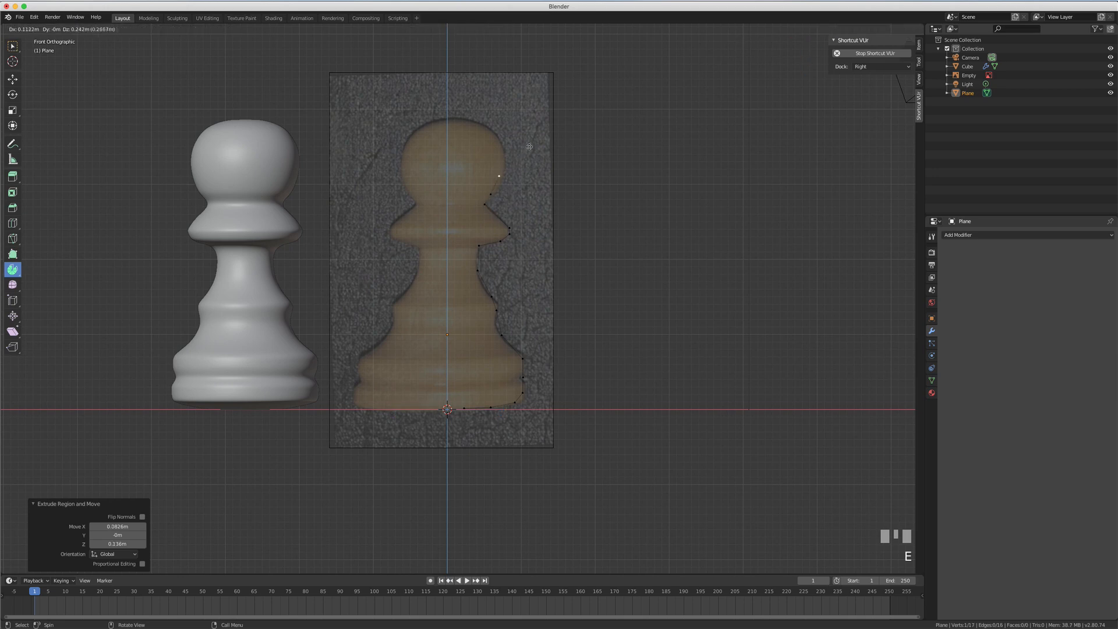
click(530, 143)
key(e)
click(527, 109)
key(e)
click(512, 92)
key(e)
click(476, 92)
key(e)
click(455, 91)
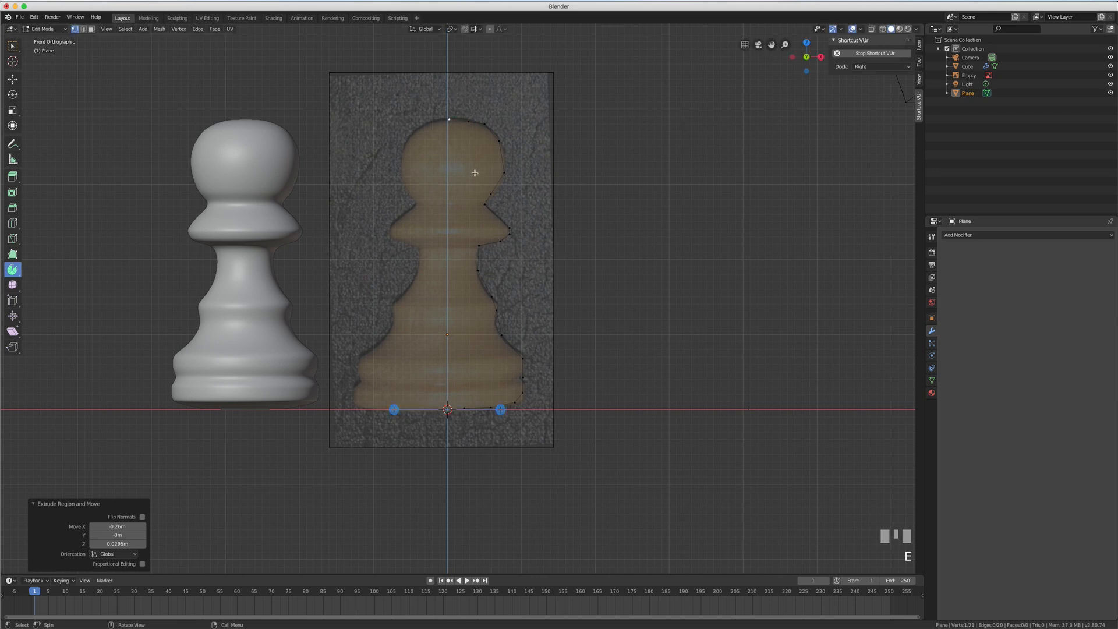
Select the whole profile and spin it from the top view with 12 steps and Dupli enabled, first about 20° and again about 323°.
key(Tab)
key(Tab)
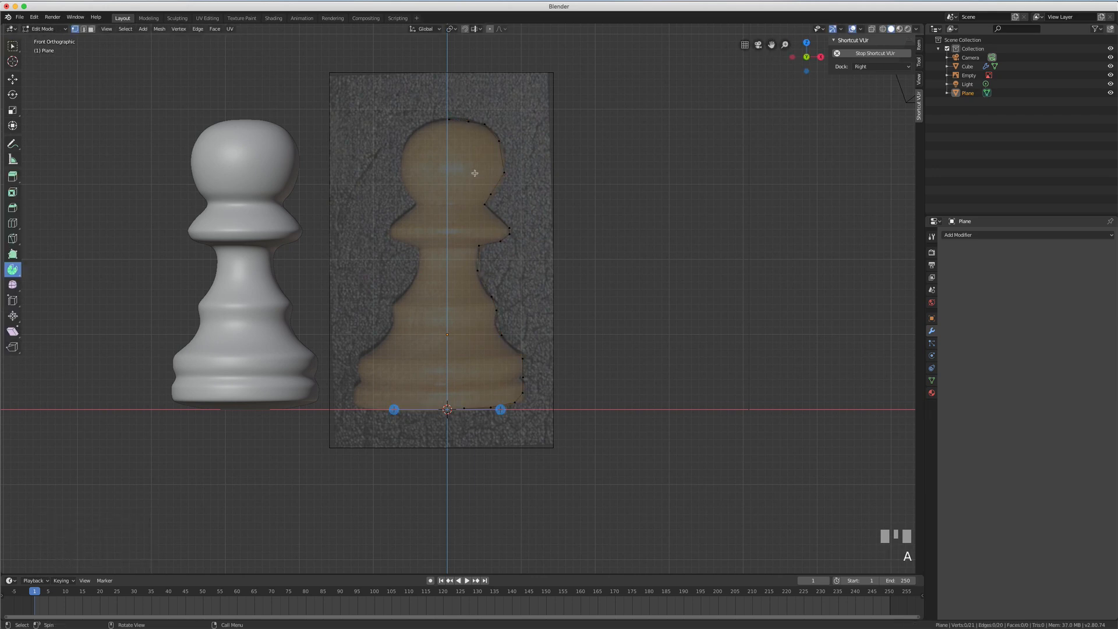
key(a)
key(KP_7)
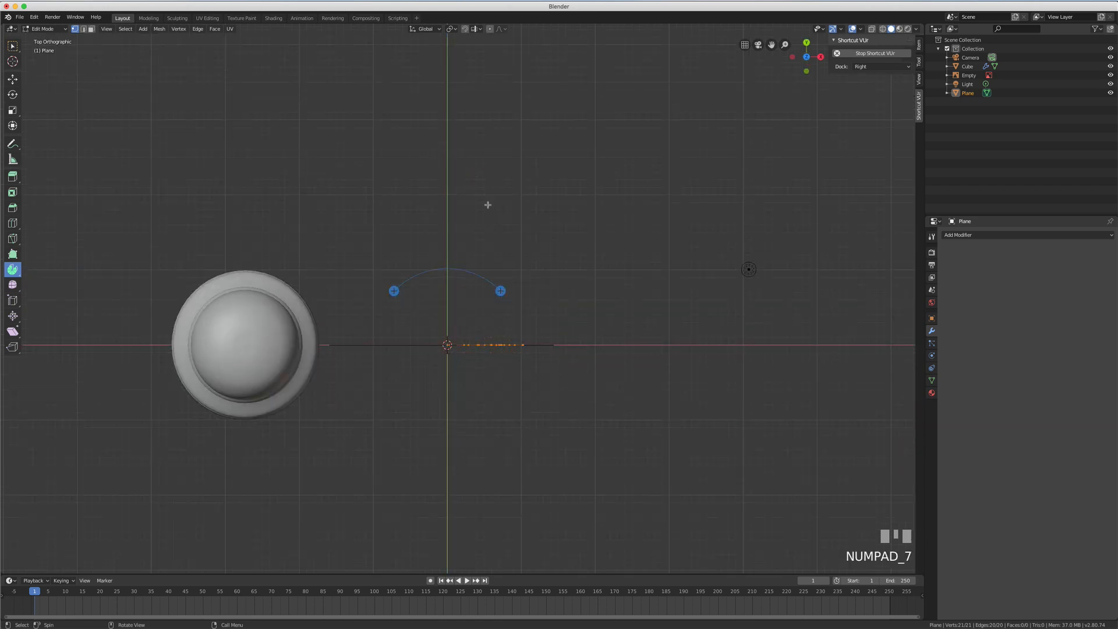
drag(500, 290, 476, 277)
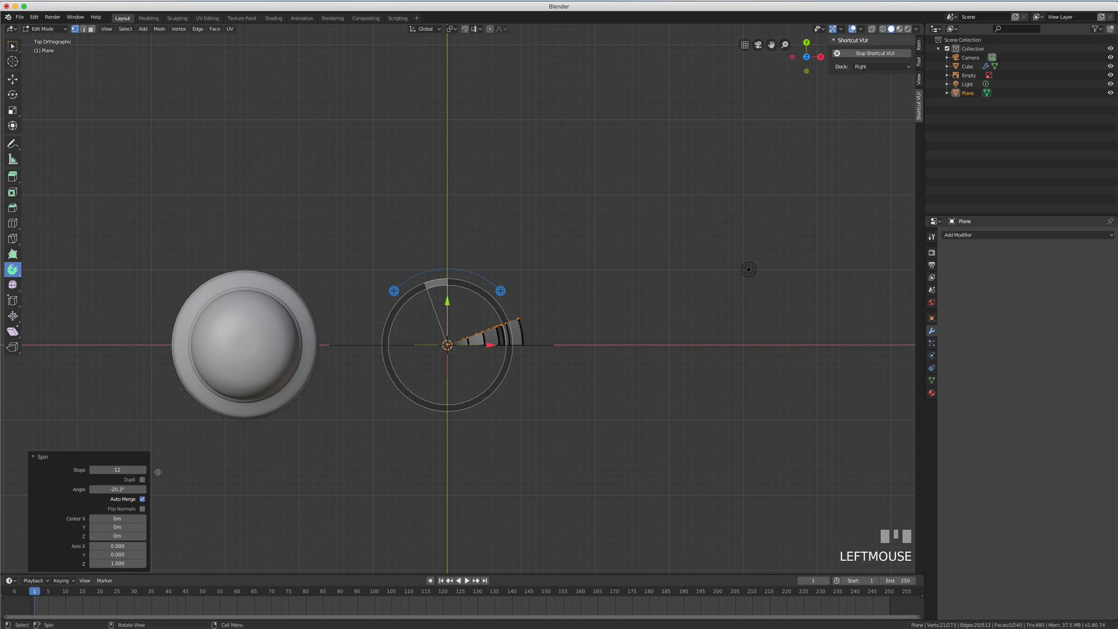
click(142, 479)
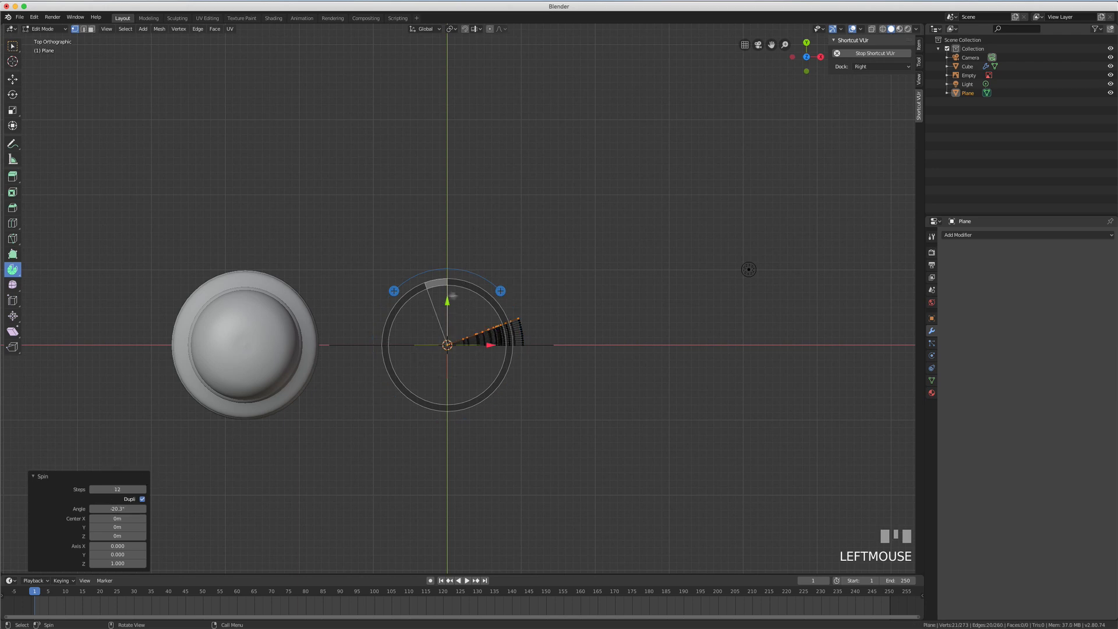
drag(393, 290, 411, 60)
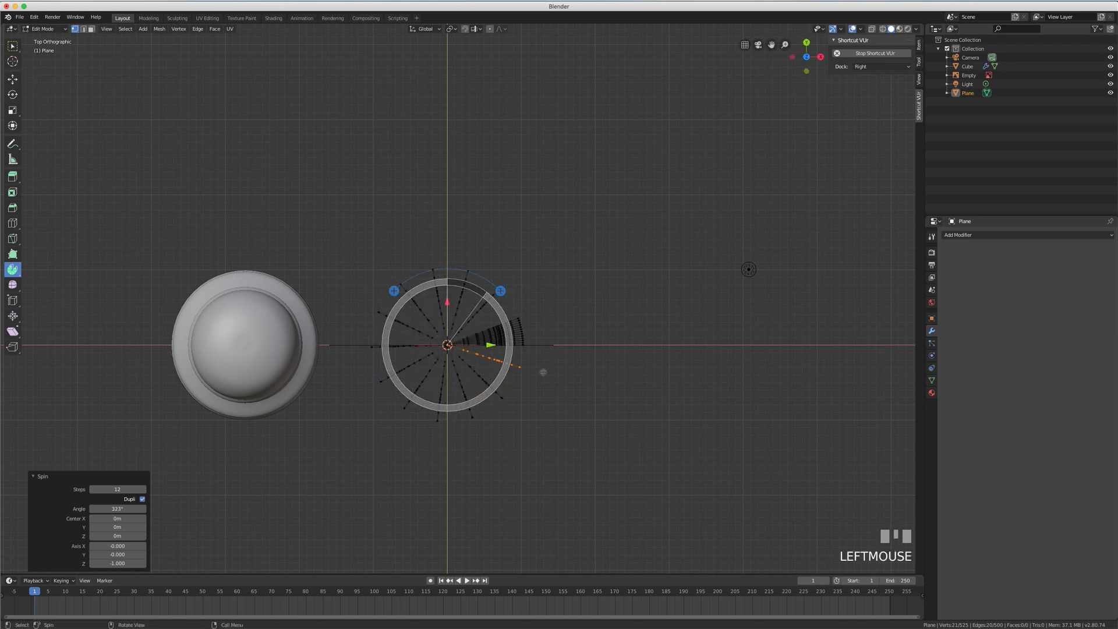
Inspect the duplicated profiles in perspective and undo both Dupli spins to get back to the bare profile.
middle_drag(542, 372, 489, 326)
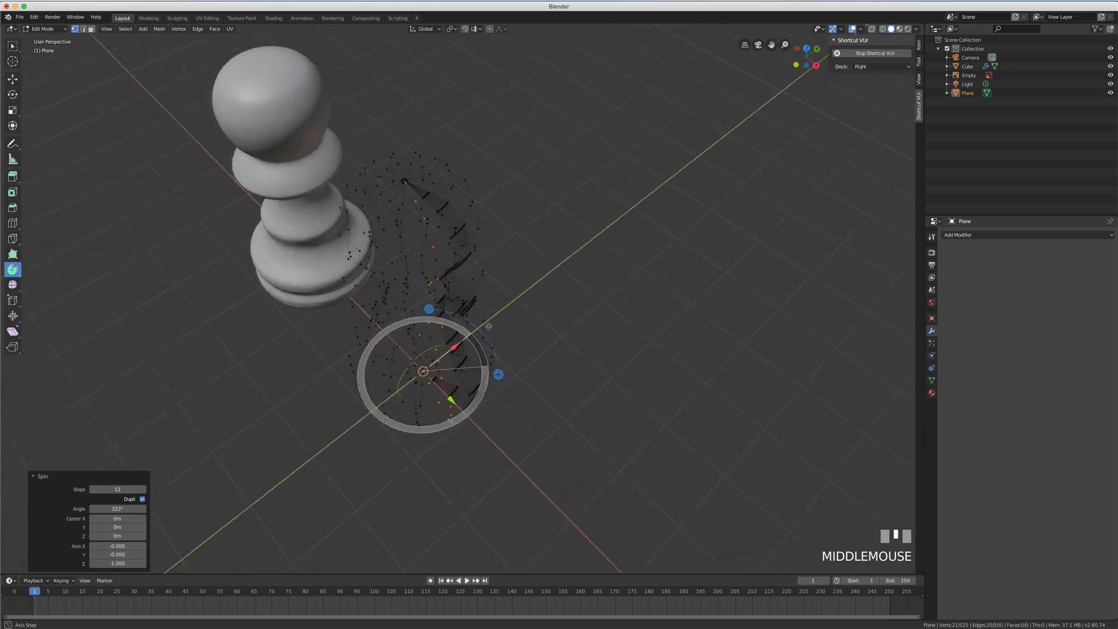
scroll(472, 292, up, 2)
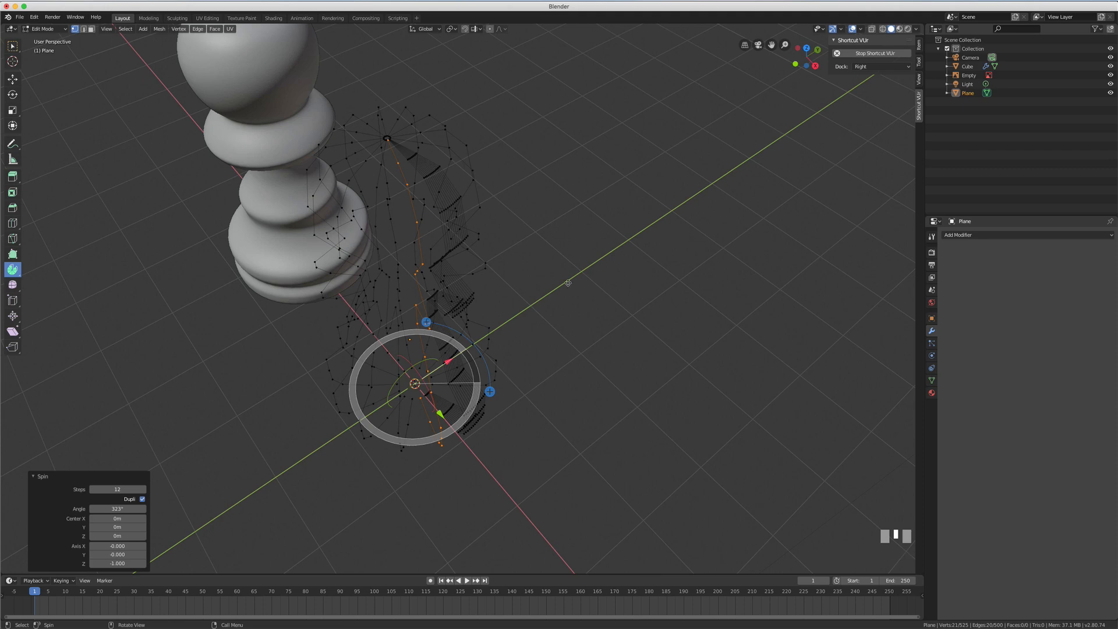
mouse_move(513, 296)
middle_down()
mouse_move(507, 308)
mouse_move(516, 294)
middle_up()
key(super+z)
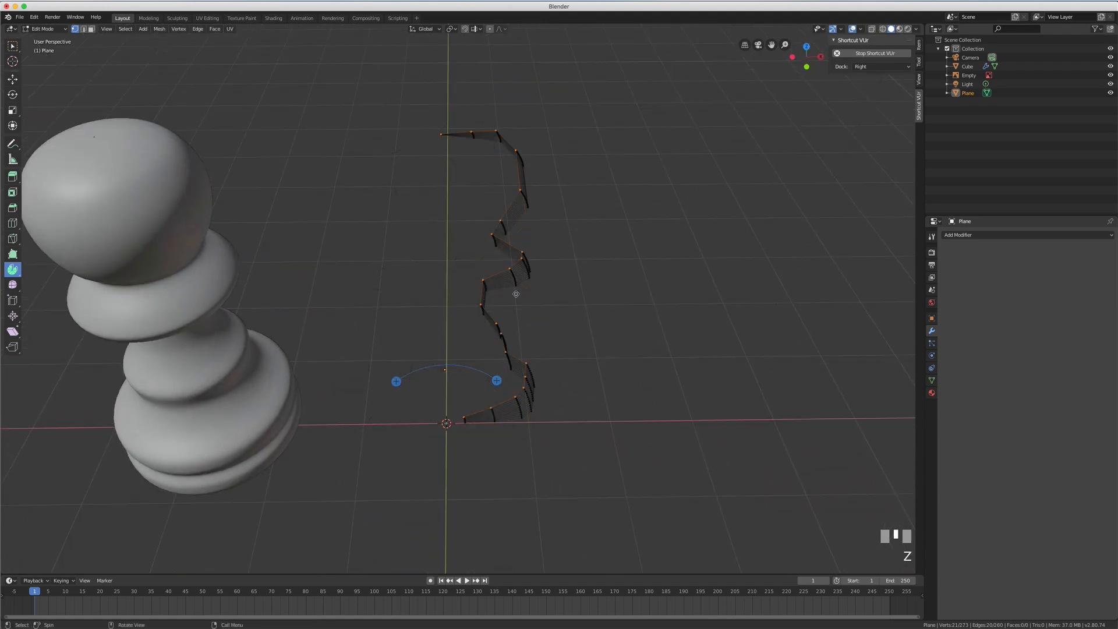
key(super+z)
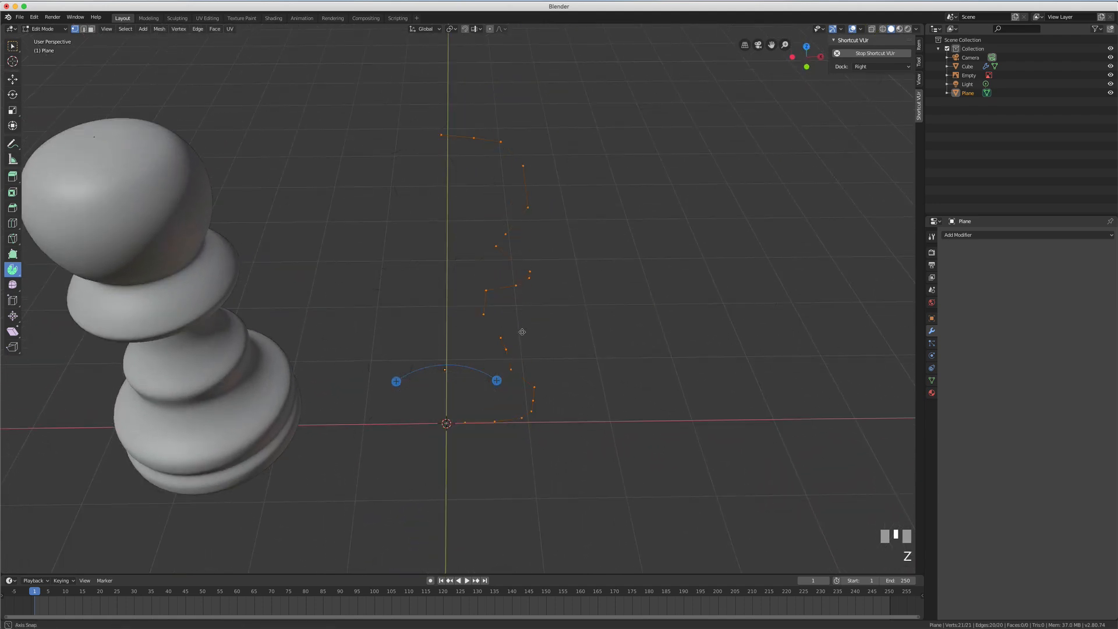
middle_drag(516, 294, 524, 324)
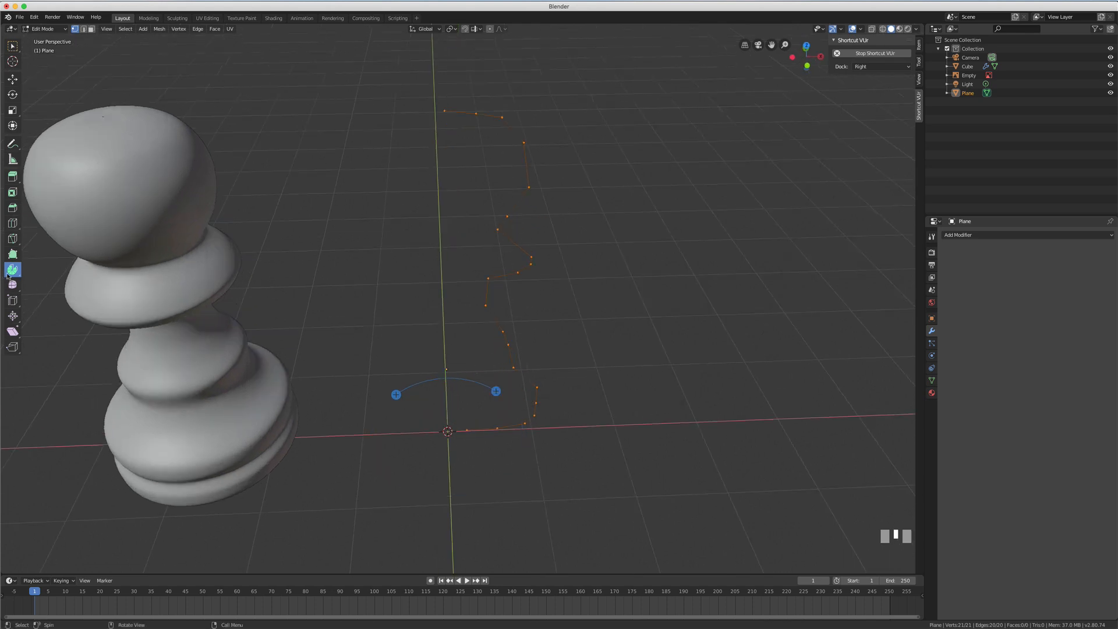
Spin the profile around the Z axis from the top view with 12 steps, Dupli disabled and Auto Merge enabled, to about -349°.
drag(13, 271, 38, 288)
key(KP_7)
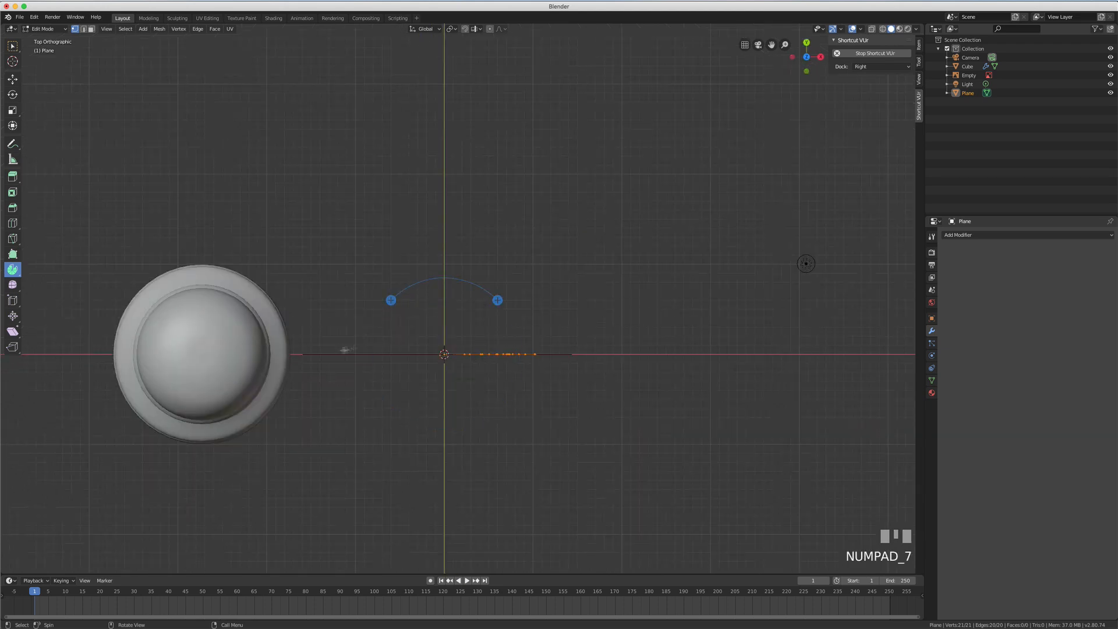
drag(495, 300, 487, 289)
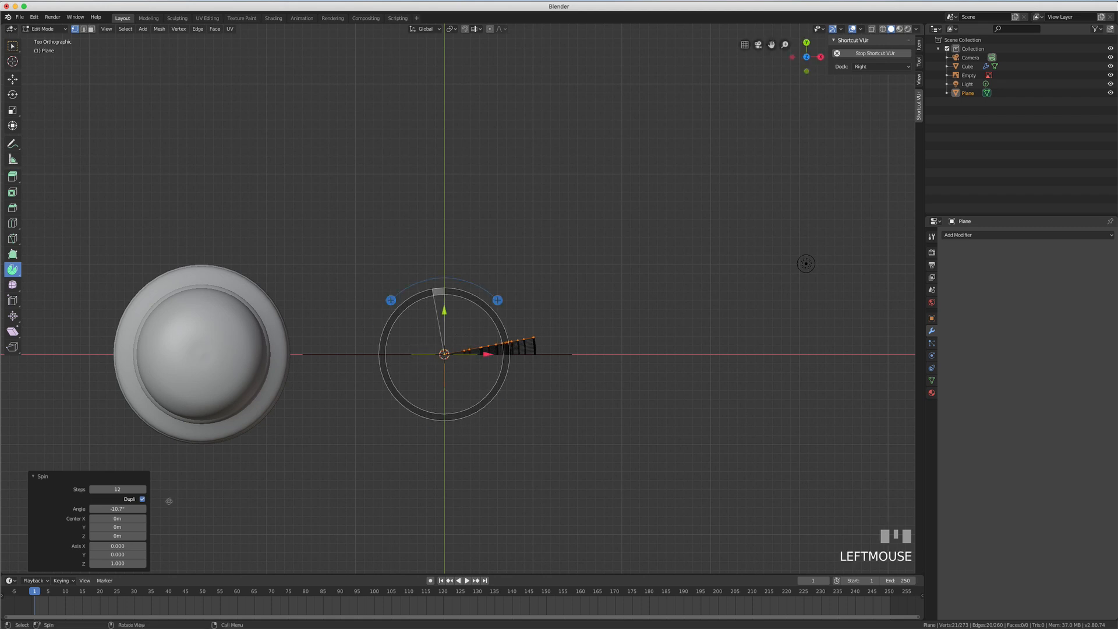
click(142, 499)
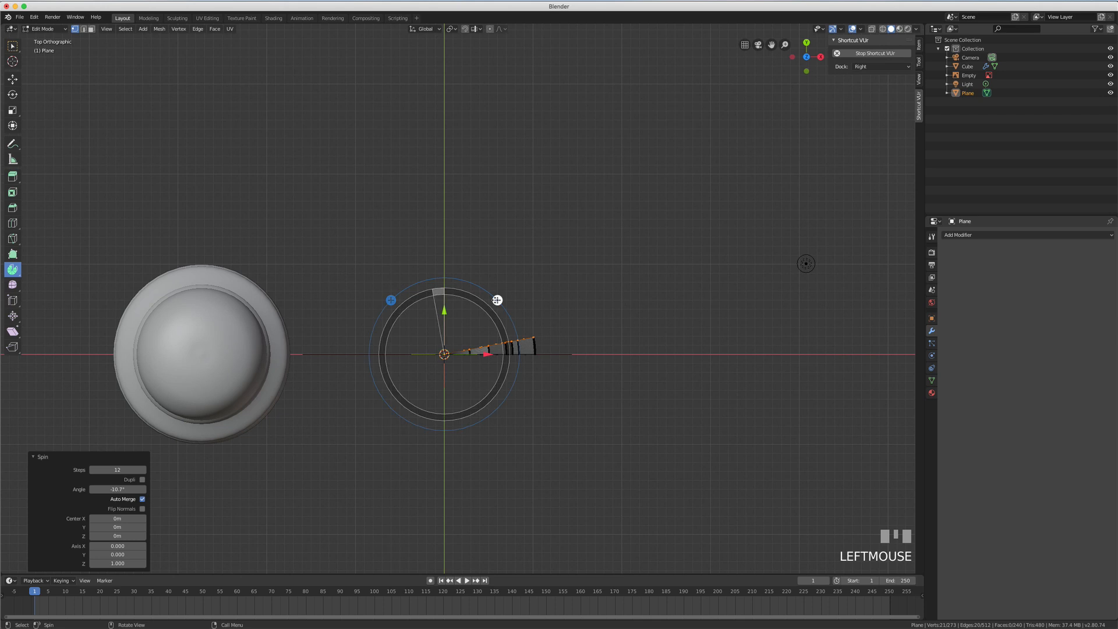
drag(496, 300, 542, 289)
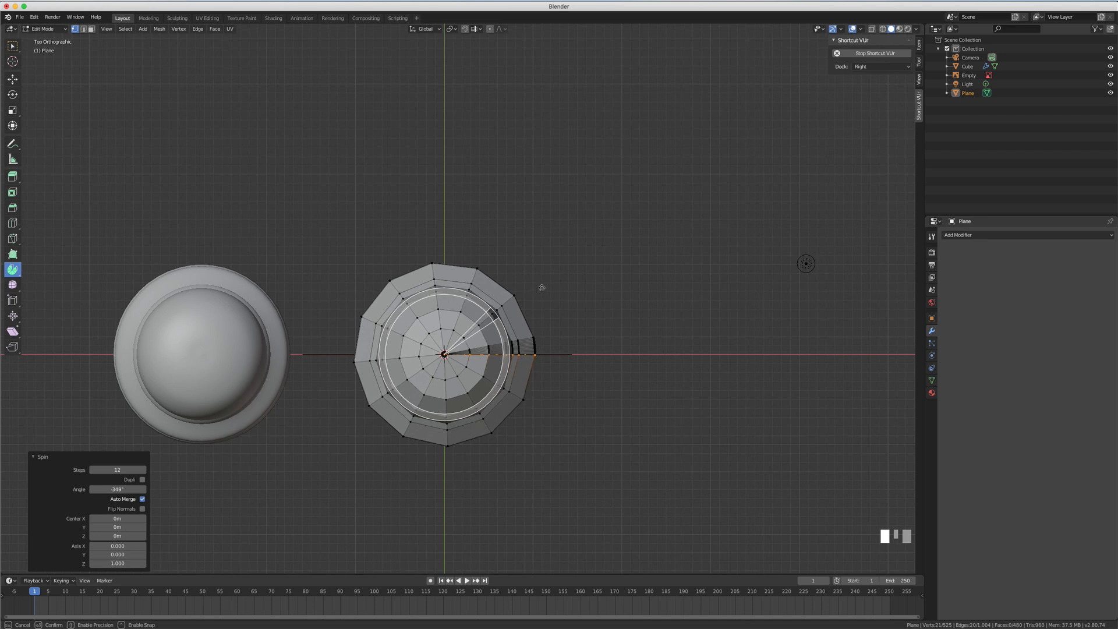
drag(541, 287, 541, 287)
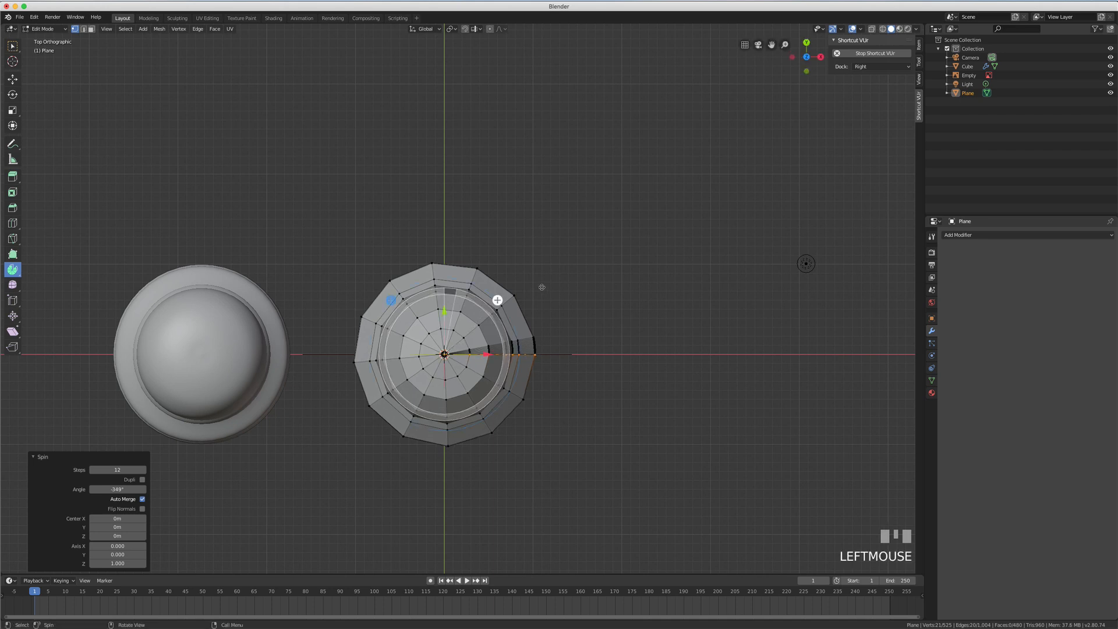
middle_drag(495, 455, 483, 361)
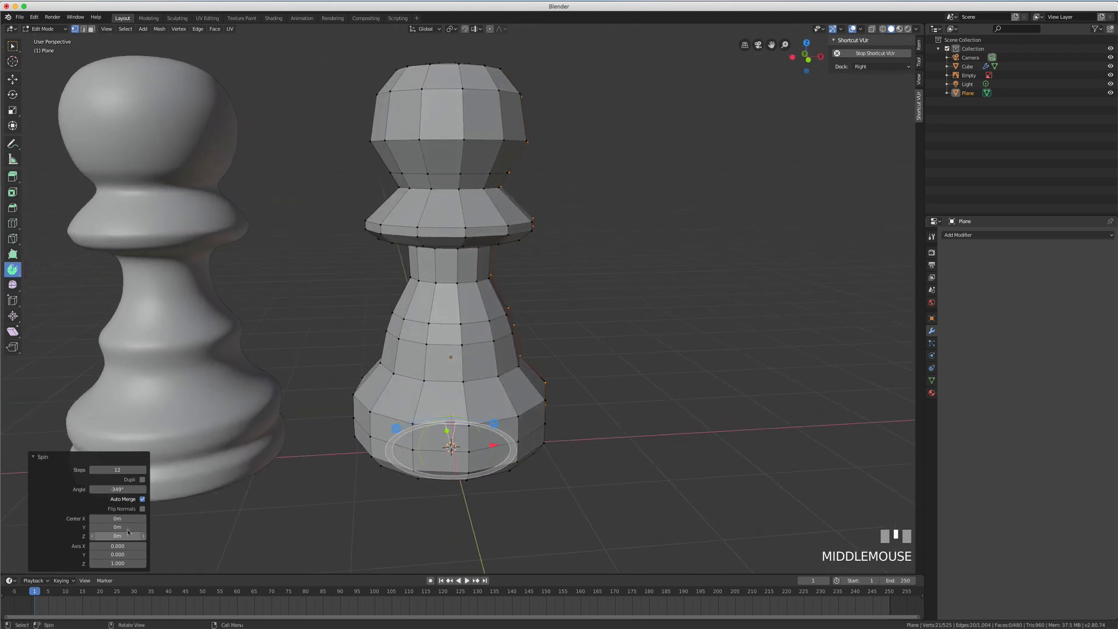
Tilt the spin axis by setting its X component to 0.010 and its Y component to -0.020.
drag(117, 518, 117, 518)
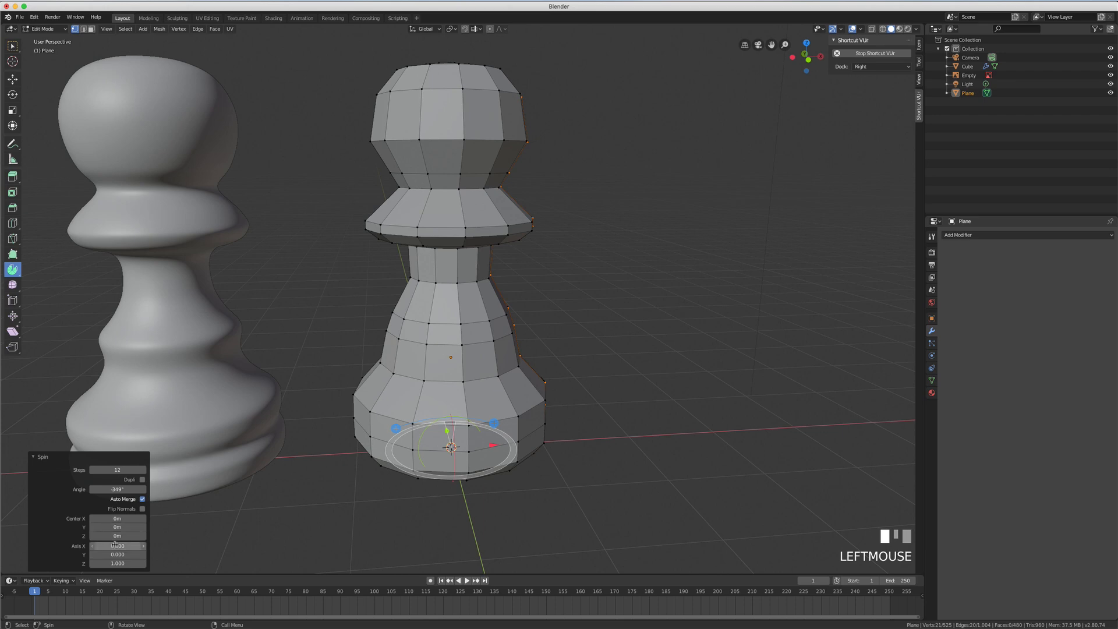
mouse_move(114, 546)
mouse_down()
mouse_move(140, 545)
mouse_move(108, 552)
mouse_up()
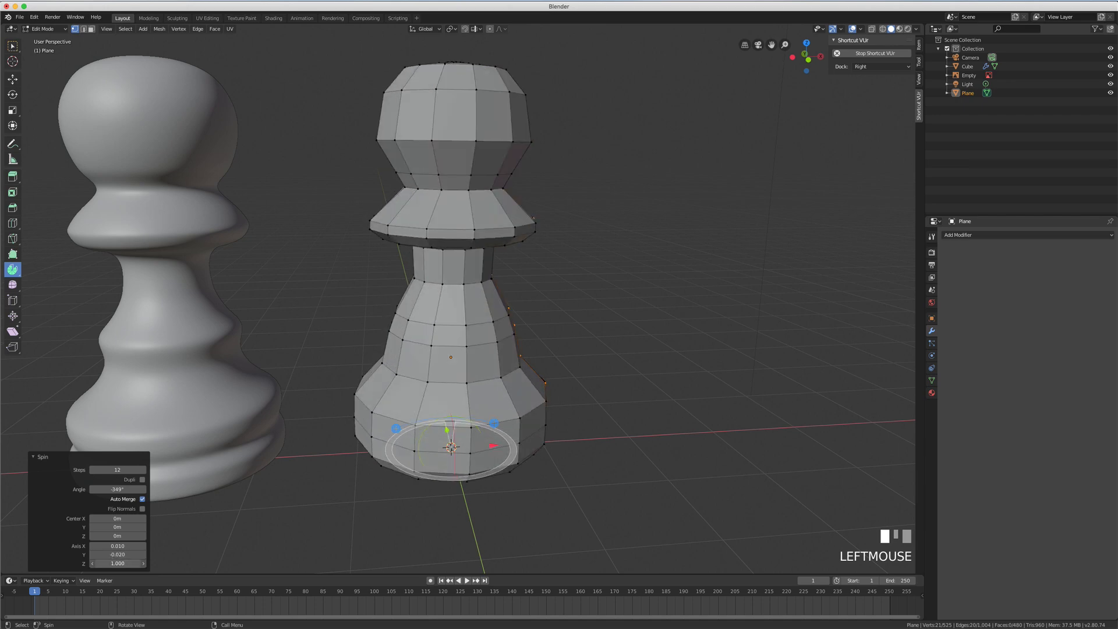
click(113, 563)
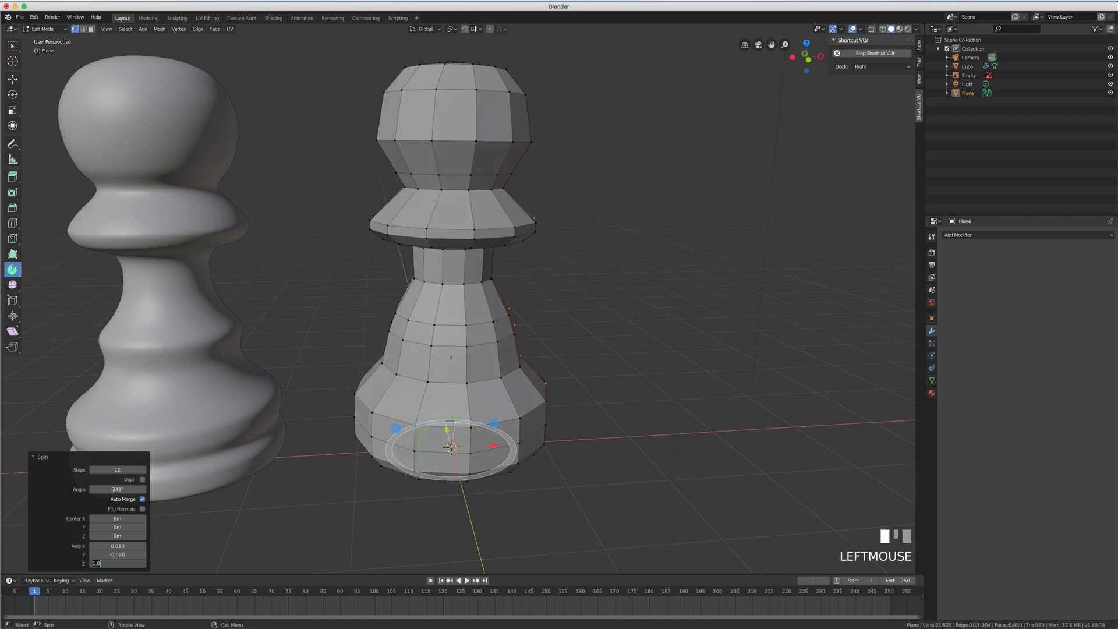
Shift the spin centre to about -0.03 m along X and rotate the spin axis so its Y component is 0.009.
click(493, 445)
drag(495, 445, 492, 446)
middle_drag(492, 447, 512, 449)
scroll(498, 451, up, 3)
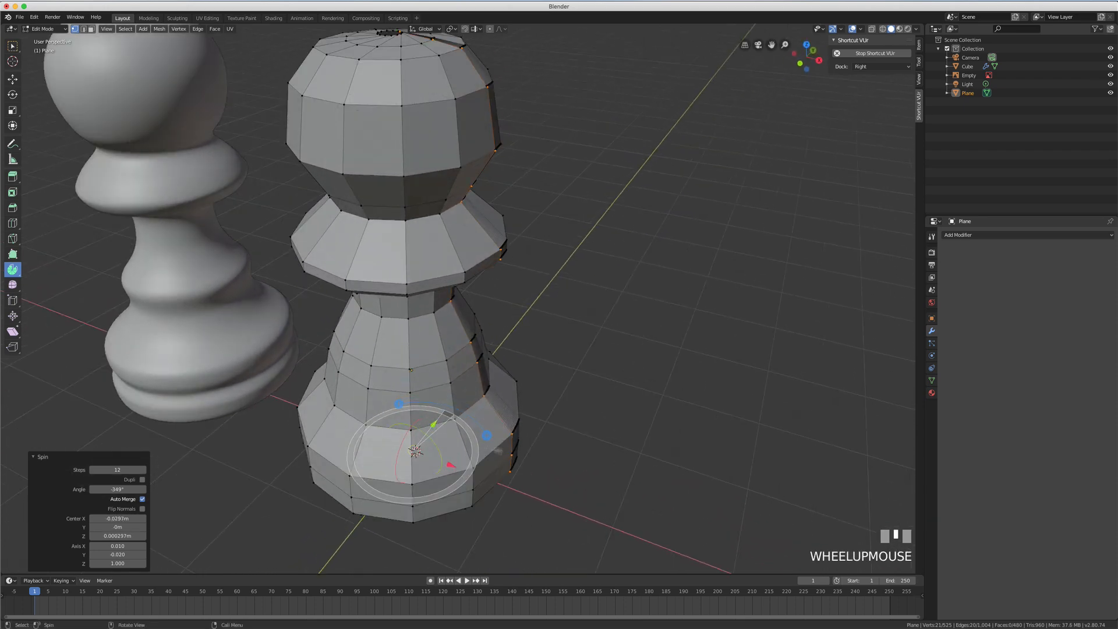
drag(406, 435, 424, 436)
middle_drag(425, 440, 446, 429)
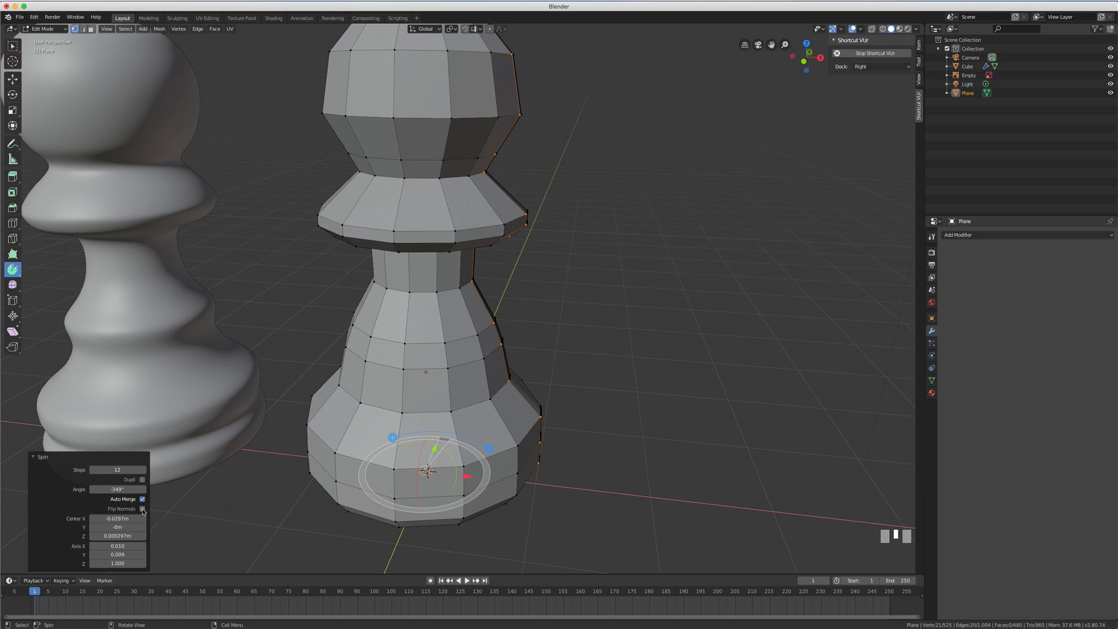
Try Flip Normals on the spun pawn, inspect its faces and disable the option again.
click(142, 509)
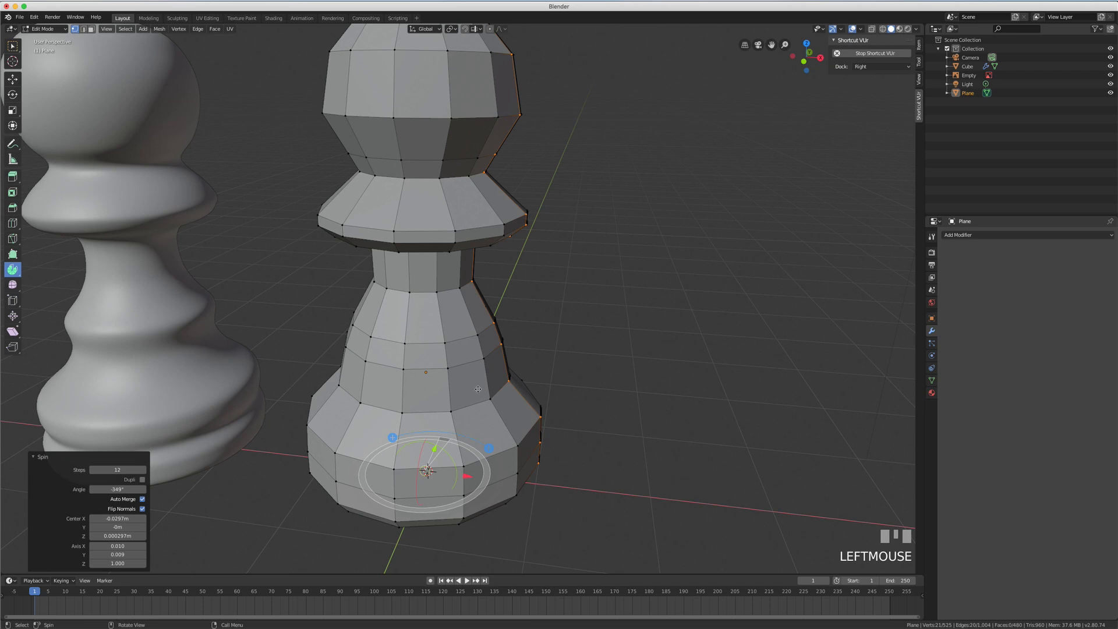
mouse_move(477, 389)
middle_down()
mouse_move(458, 389)
mouse_move(476, 388)
middle_up()
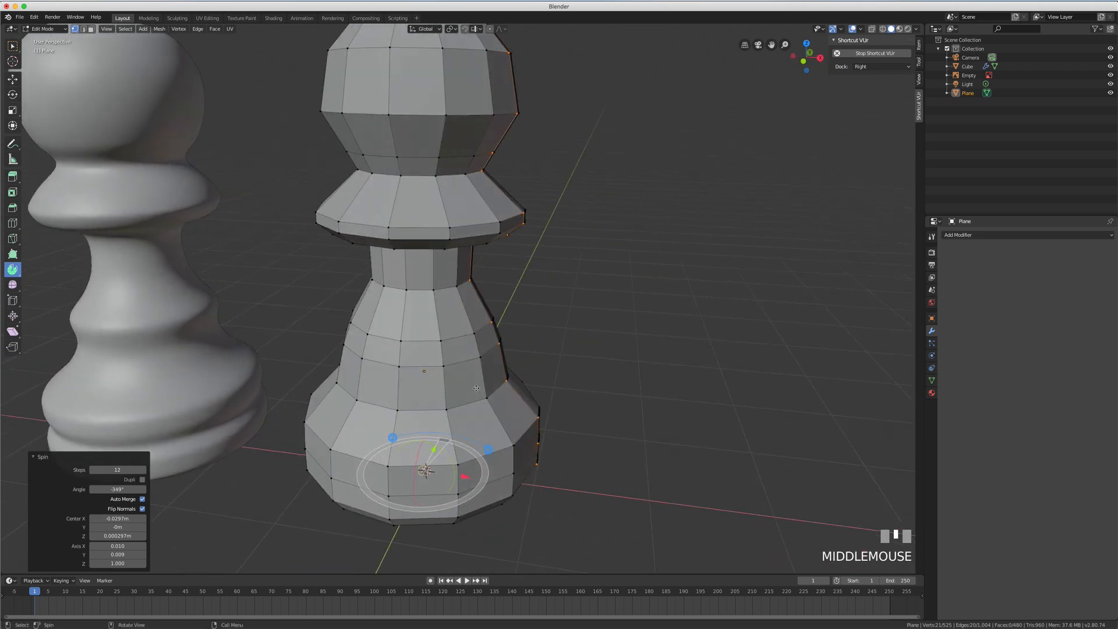
click(143, 510)
Search the available commands for "normals" to locate Recalculate Normals.
key(F3)
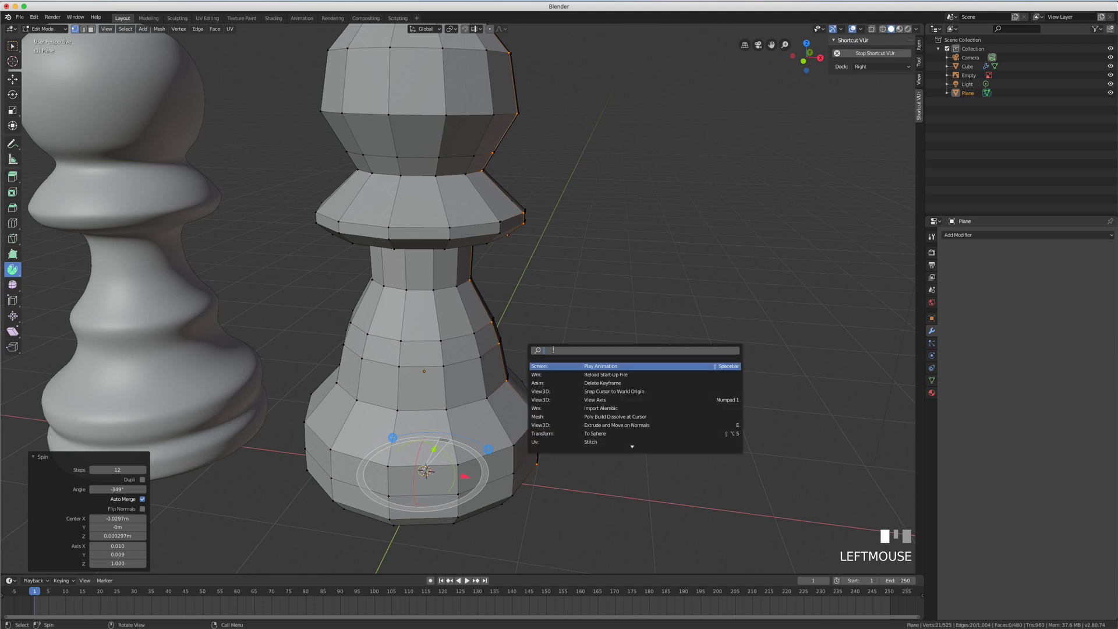
text(reca)
key(BackSpace)
key(BackSpace)
key(BackSpace)
key(BackSpace)
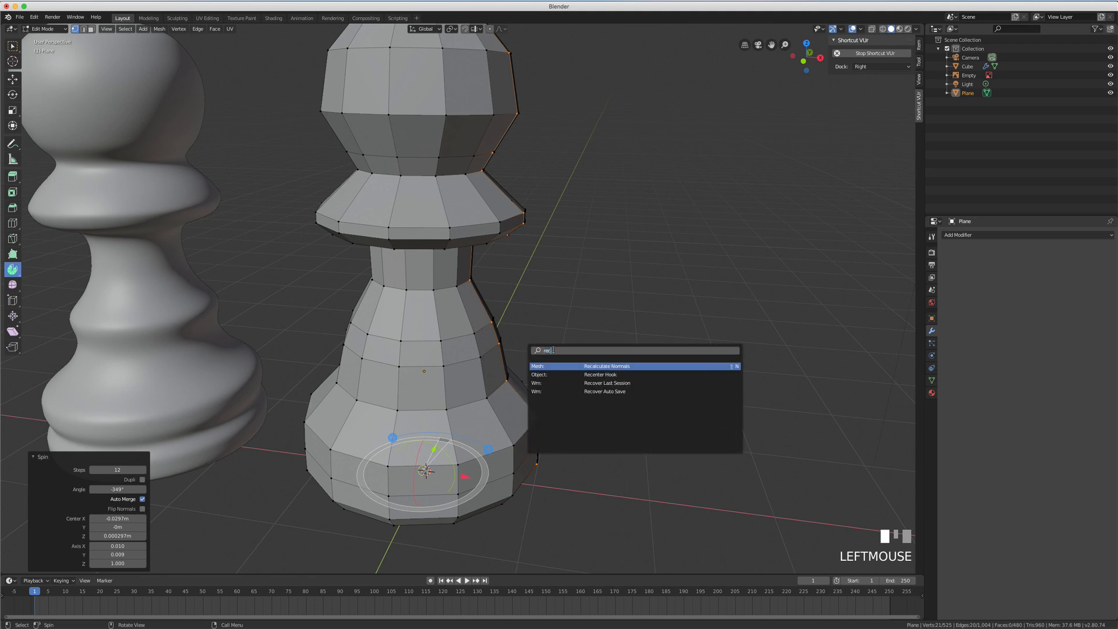
text(normals)
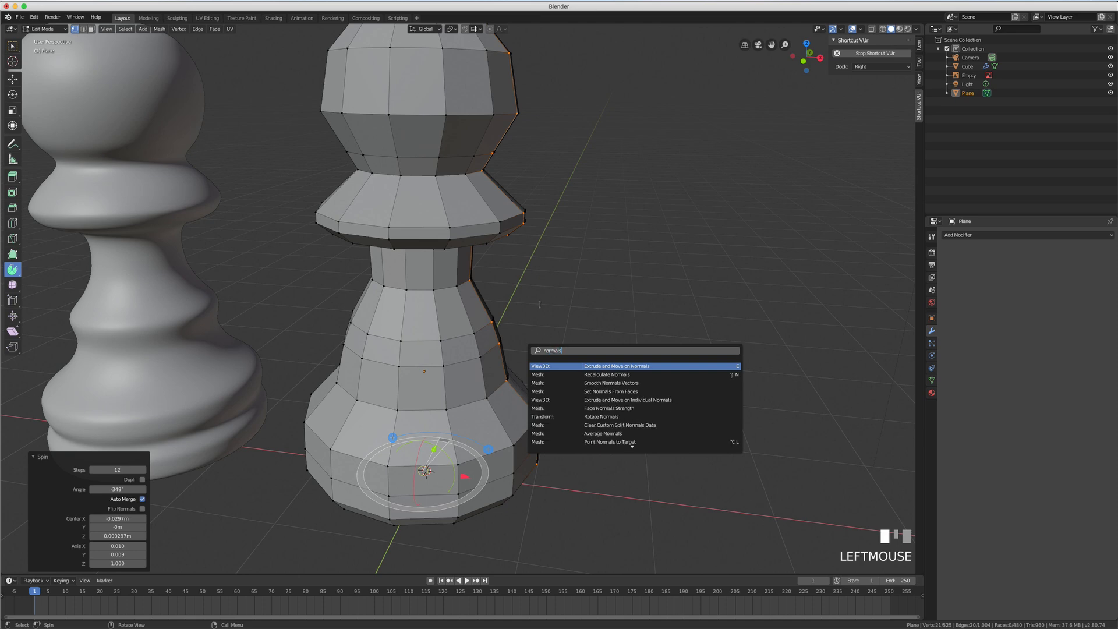
click(602, 375)
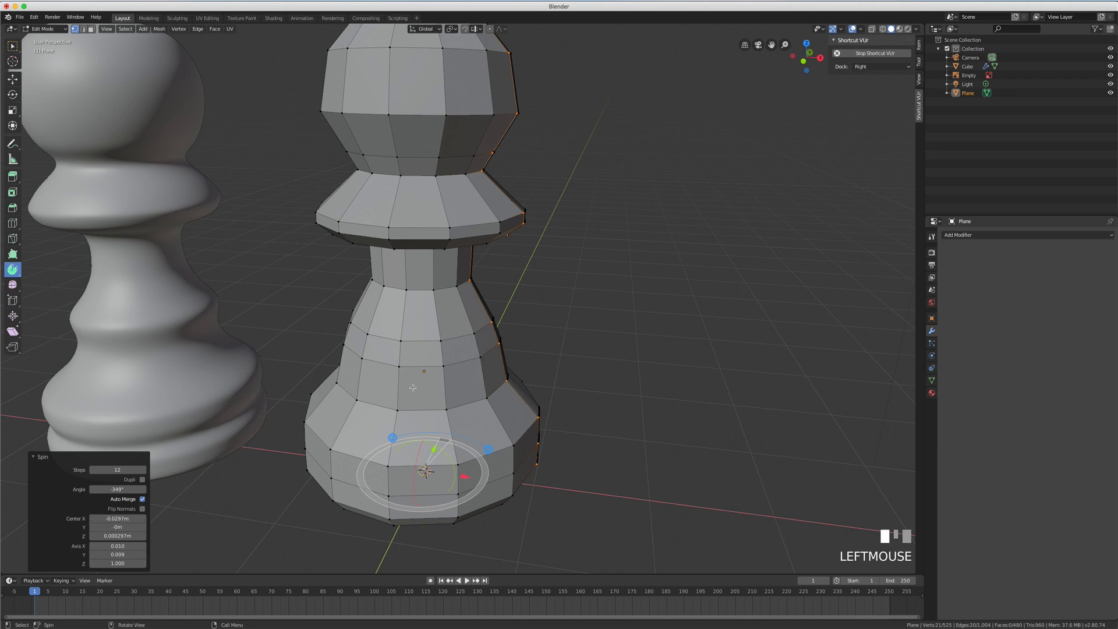
shift+middle_drag(395, 398, 449, 402)
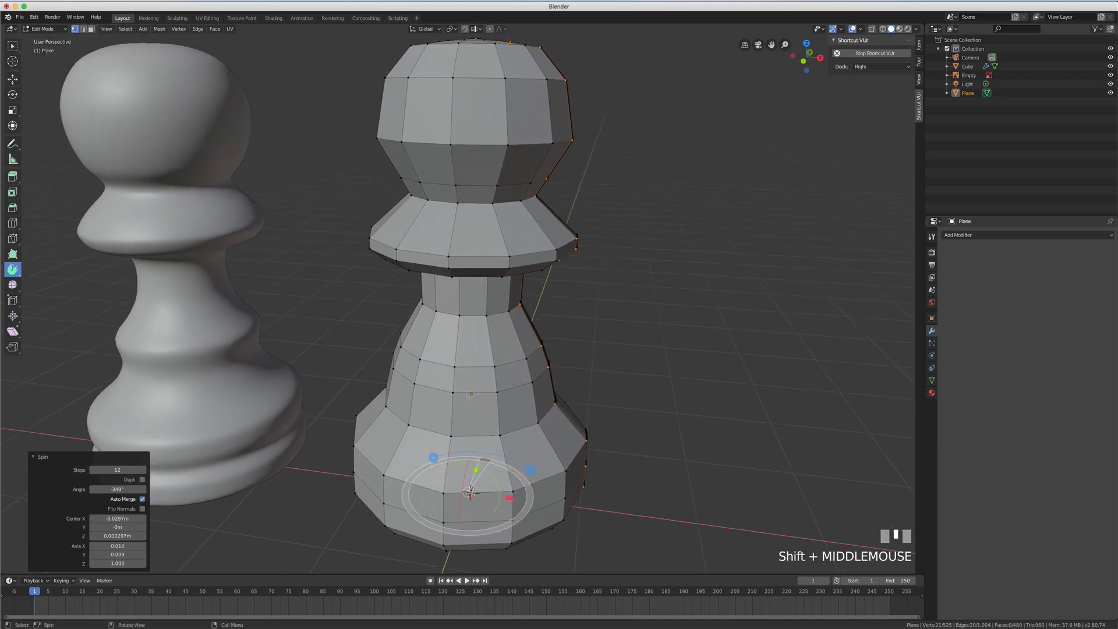
scroll(521, 364, down, 2)
shift+middle_drag(554, 317, 567, 321)
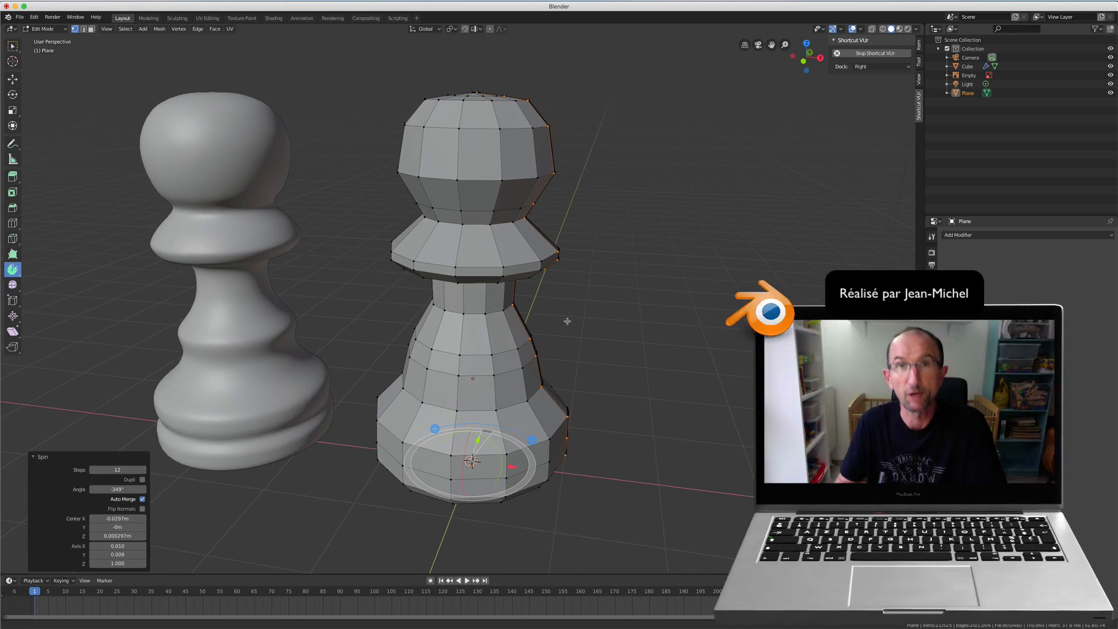